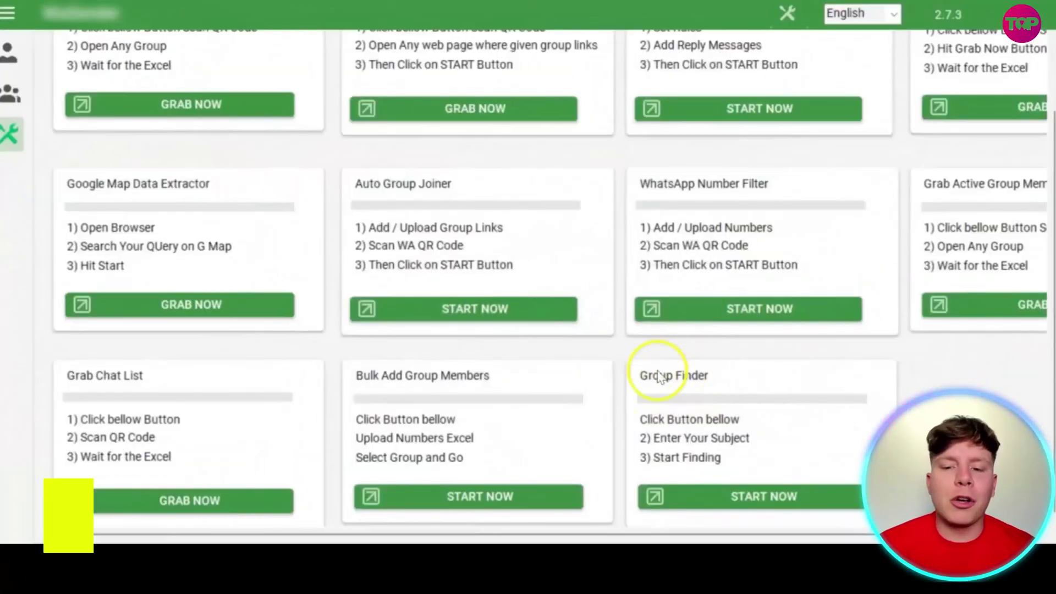
Step: Search Group Finder for WhatsApp groups with the subject 'Binance'
left_click(724, 495)
left_click(391, 102)
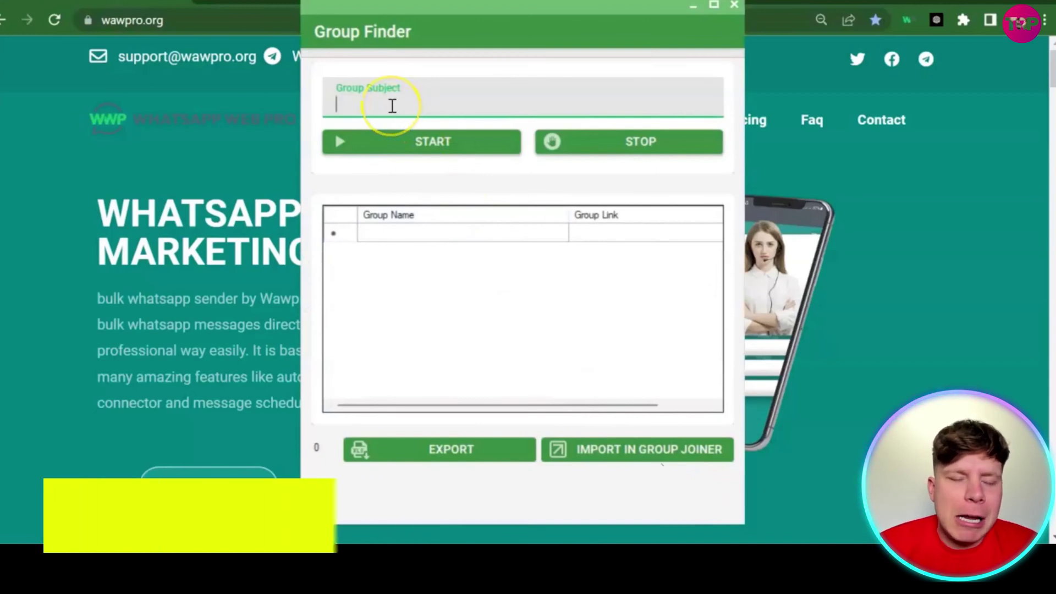
type("Binac")
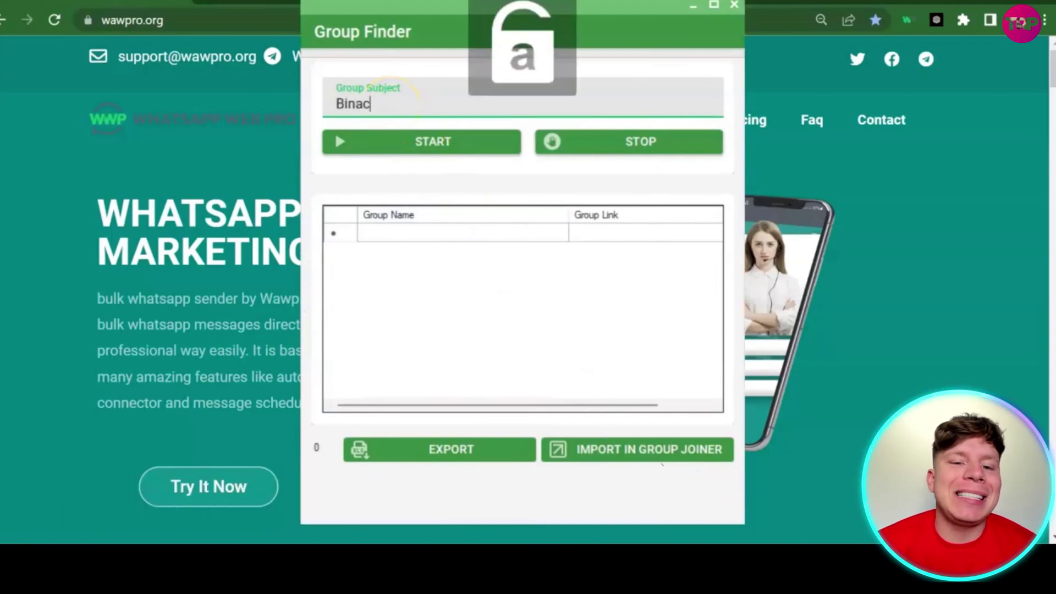
key("BackSpace")
type("nce")
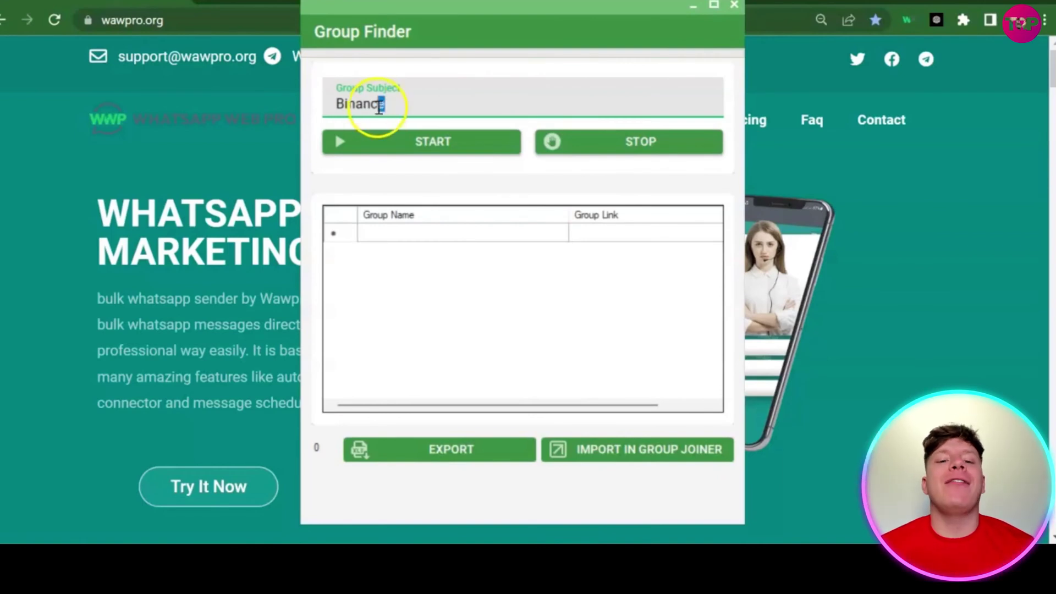
left_click_drag(379, 107, 334, 101)
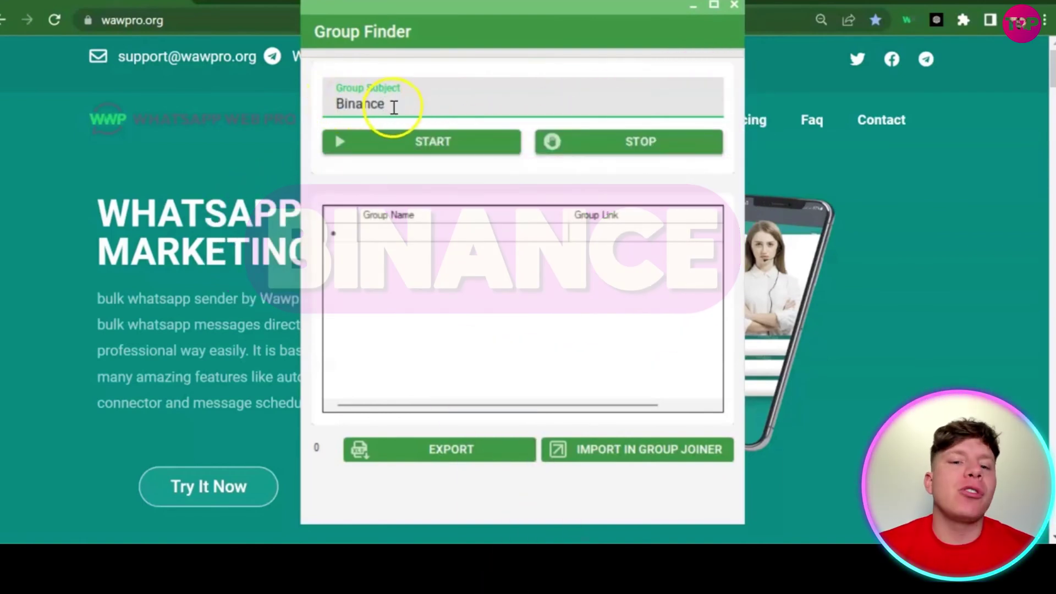
left_click(413, 142)
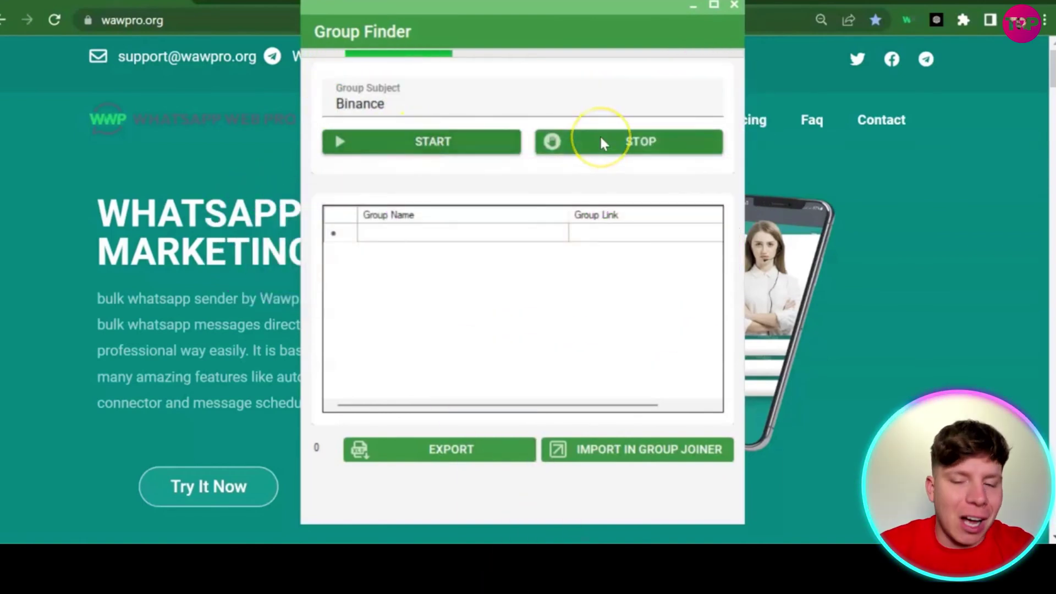
Step: Scroll through the 20 found Binance groups and their invite links
left_click(716, 227)
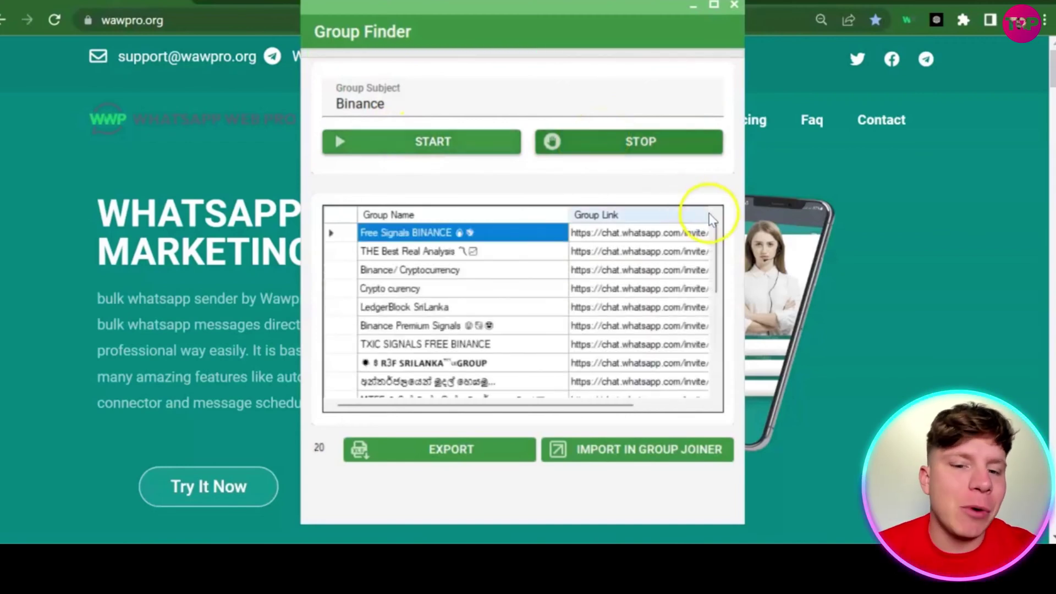
mouse_move(717, 239)
left_mouse_down()
mouse_move(704, 350)
mouse_move(713, 224)
left_mouse_up()
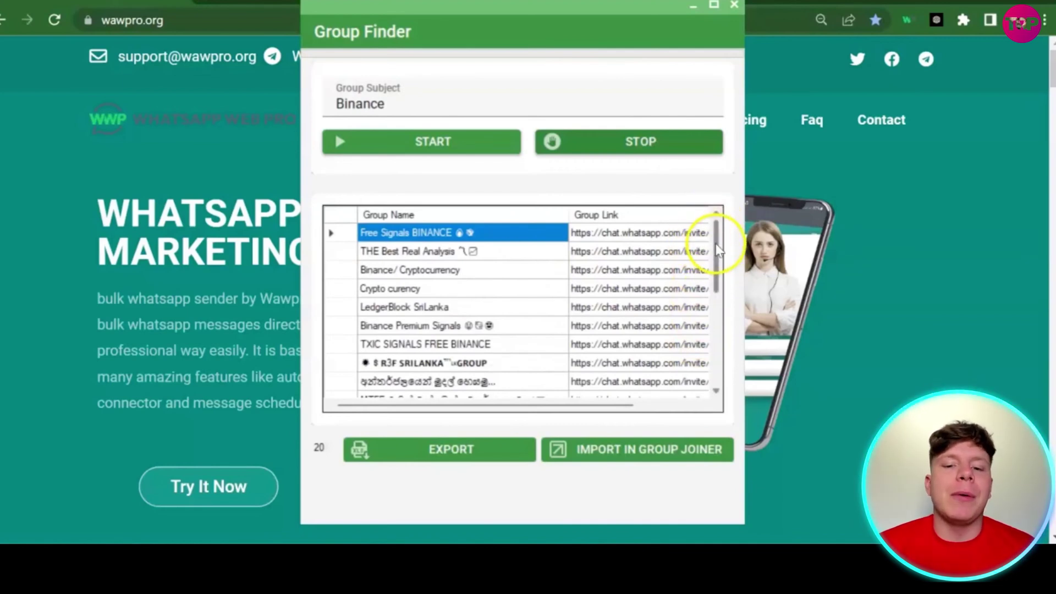
mouse_move(717, 249)
left_mouse_down()
mouse_move(702, 317)
mouse_move(708, 261)
mouse_move(720, 252)
left_mouse_up()
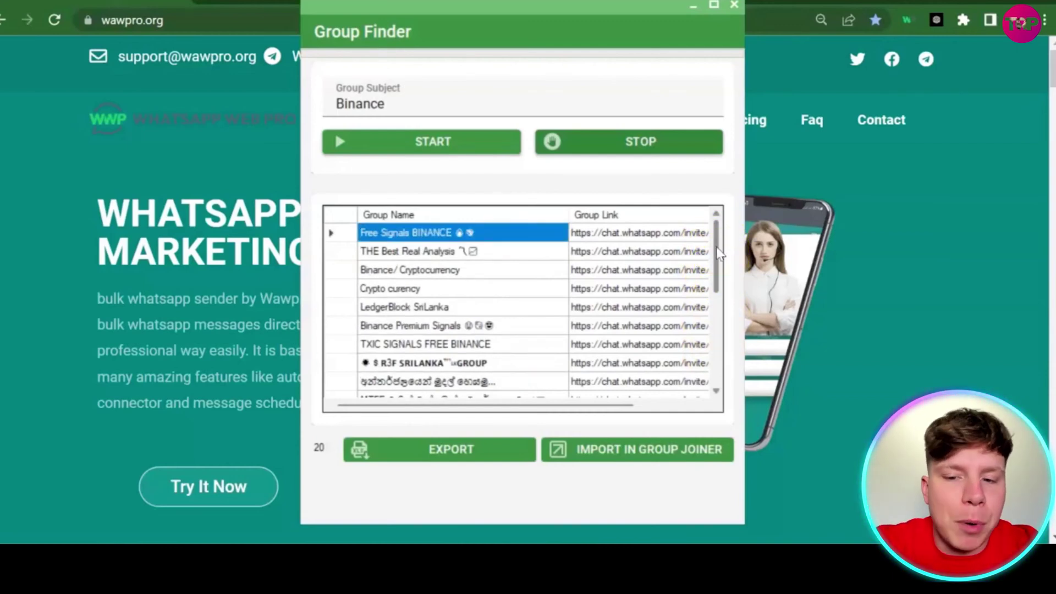
left_click(584, 448)
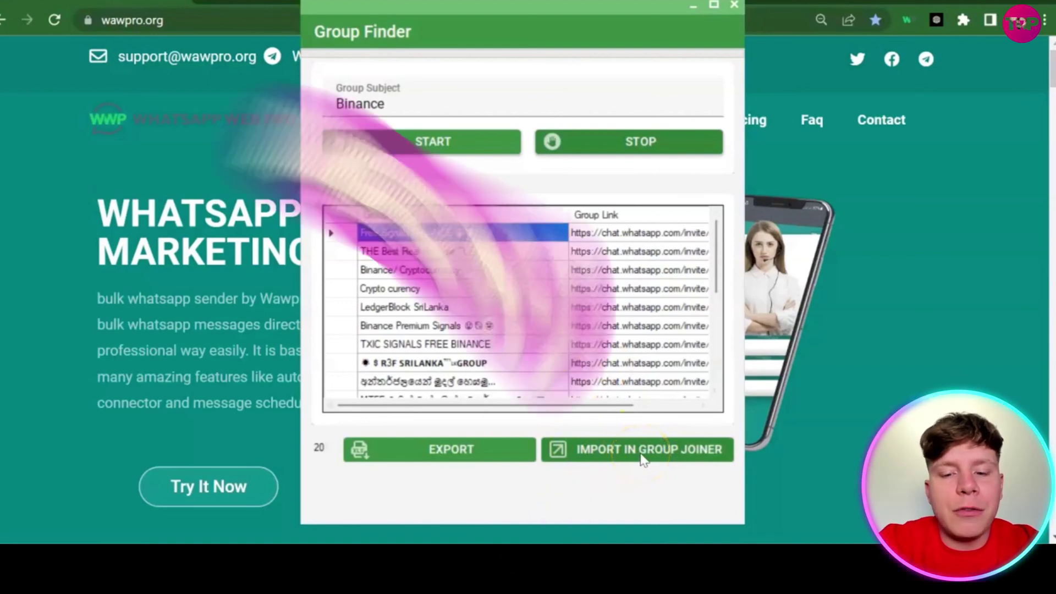
Step: Import the Binance links into Group Joiner and join them with 10–20 s pauses every 10 joins and 4–8 s waits
left_click(644, 461)
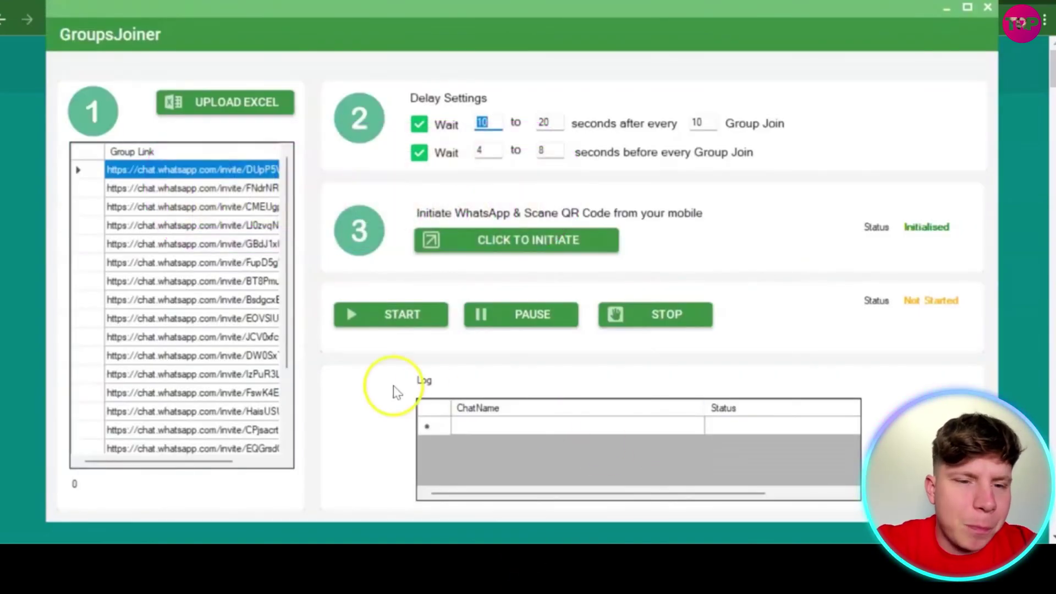
left_click_drag(291, 165, 297, 275)
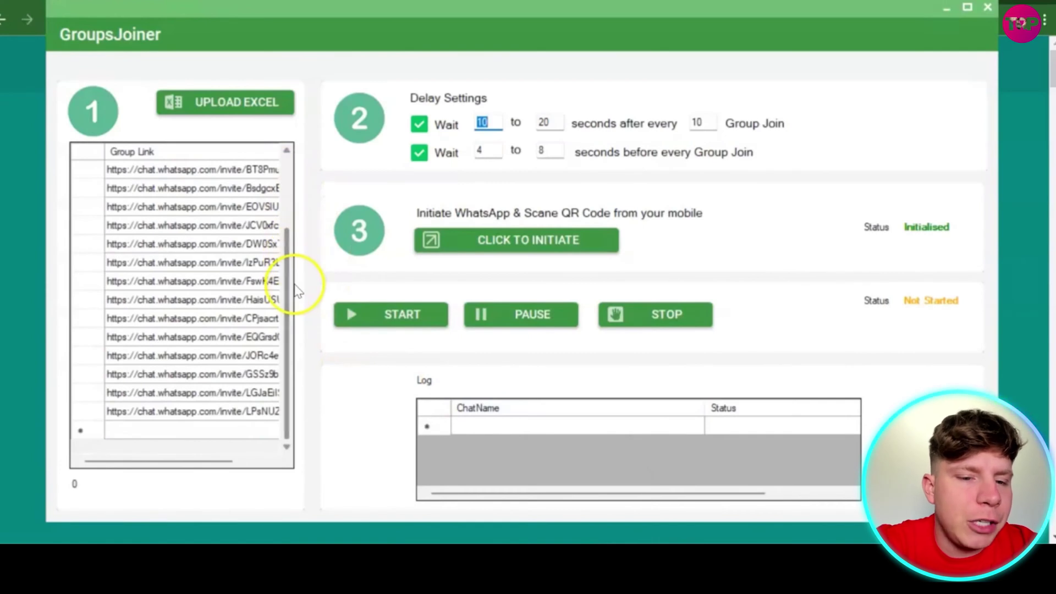
left_click_drag(290, 269, 295, 187)
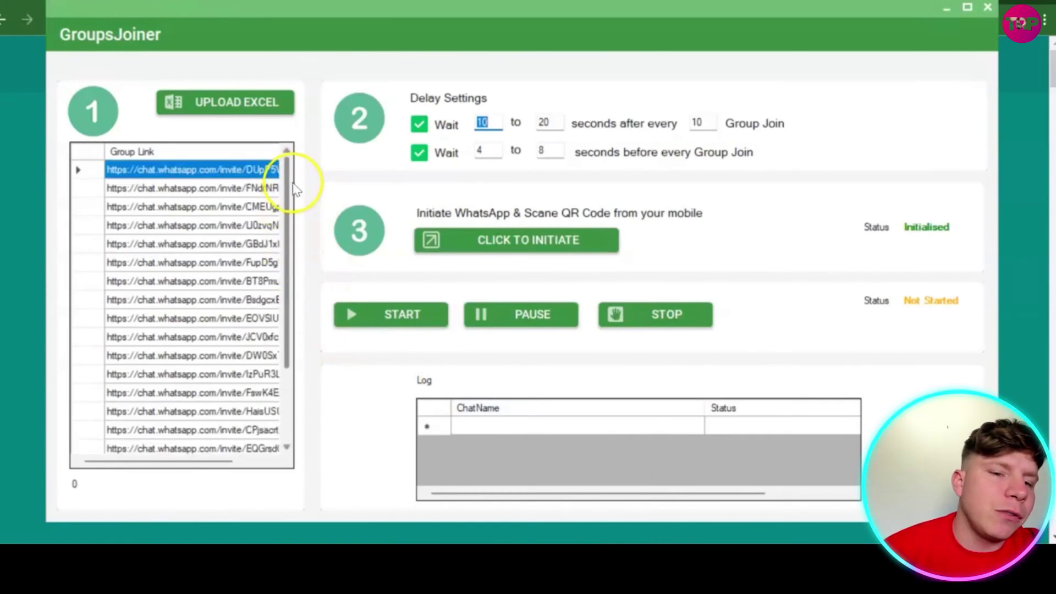
double_click(481, 151)
double_click(544, 123)
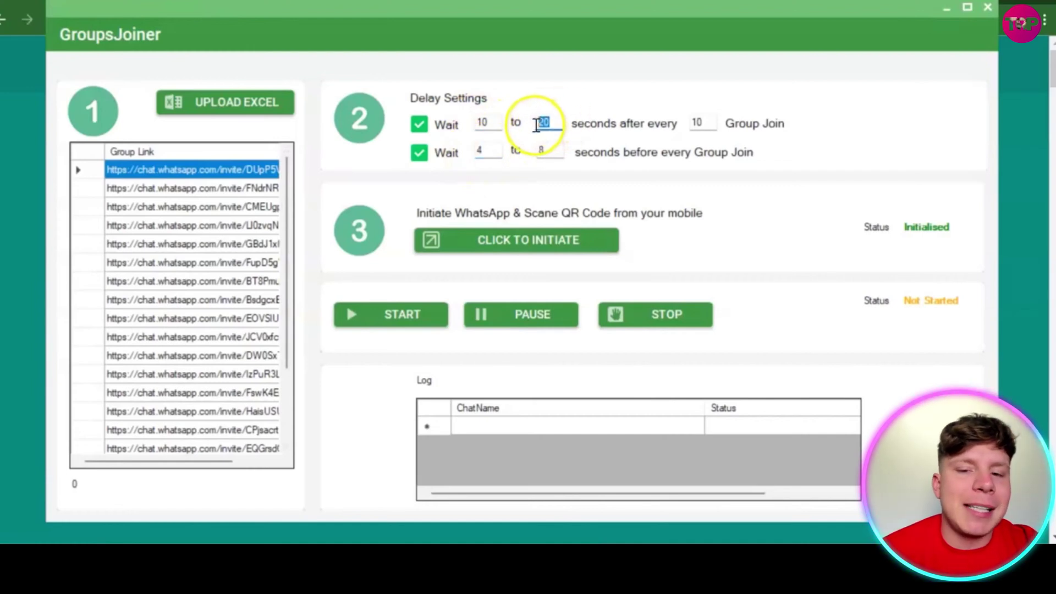
double_click(542, 151)
double_click(697, 123)
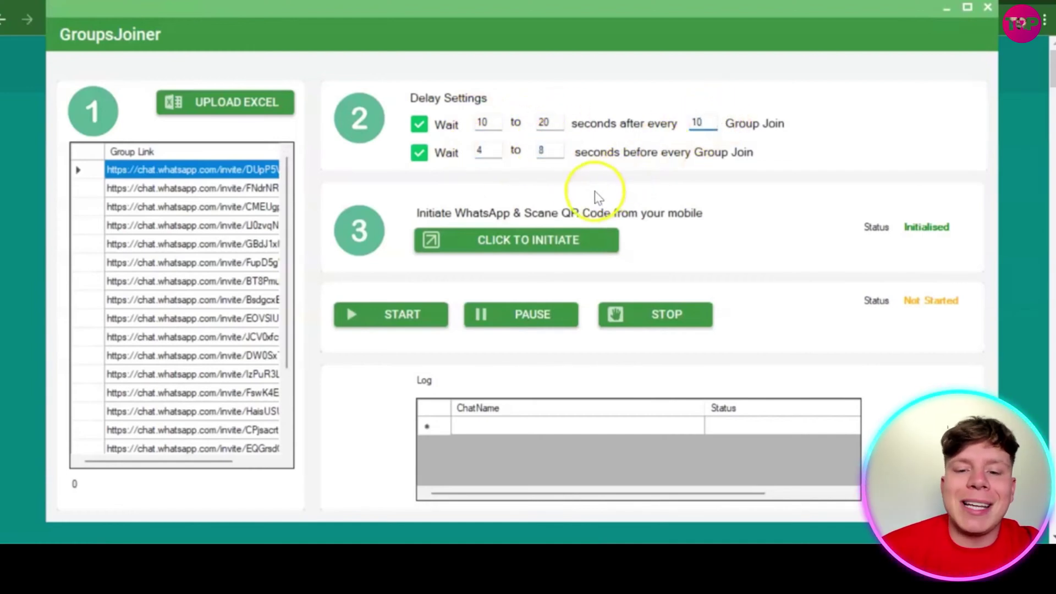
left_click(368, 321)
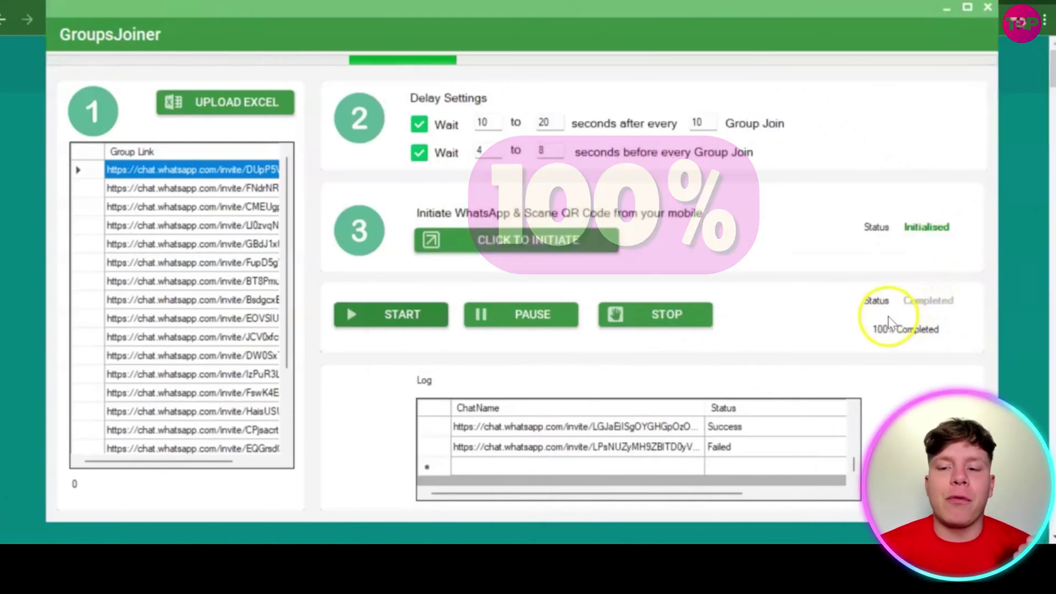
Step: Check the joined Binance groups in WhatsApp Web's chat list, then close Group Joiner
mouse_move(767, 550)
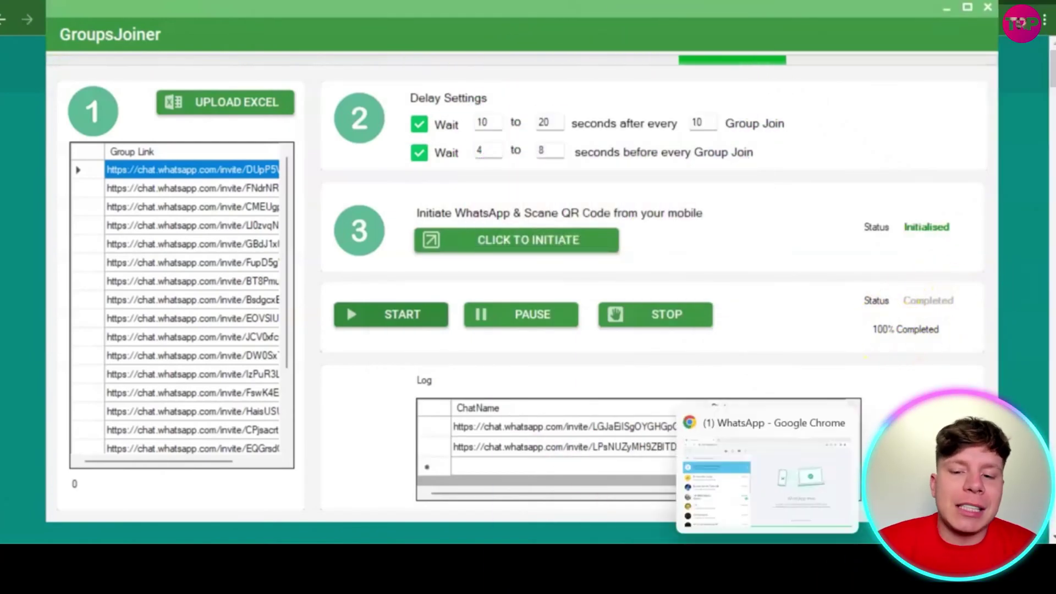
left_click(768, 550)
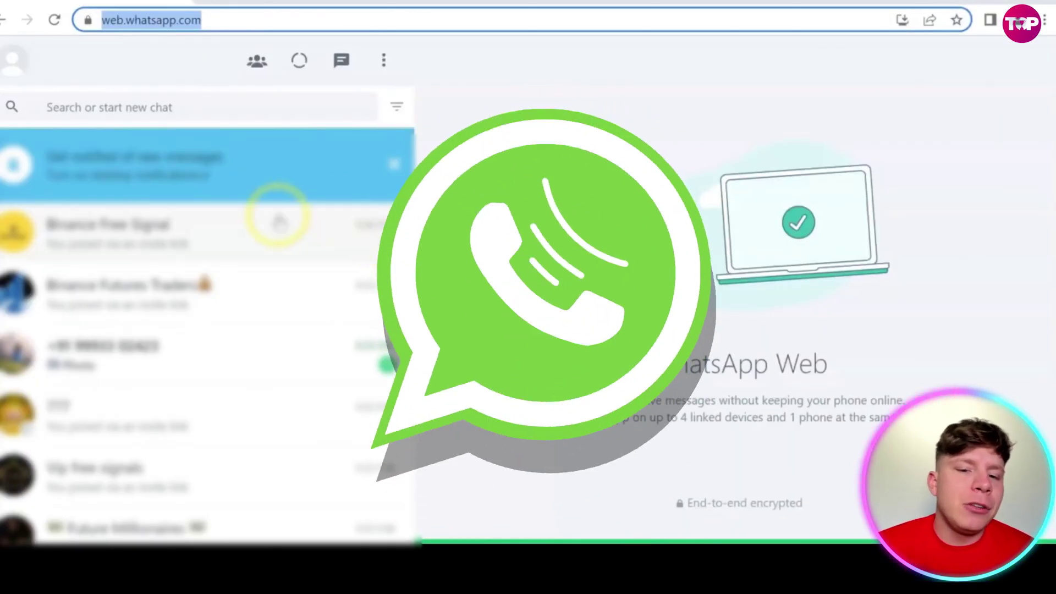
mouse_move(417, 217)
left_mouse_down()
mouse_move(392, 434)
mouse_move(410, 396)
mouse_move(416, 186)
left_mouse_up()
left_click(801, 578)
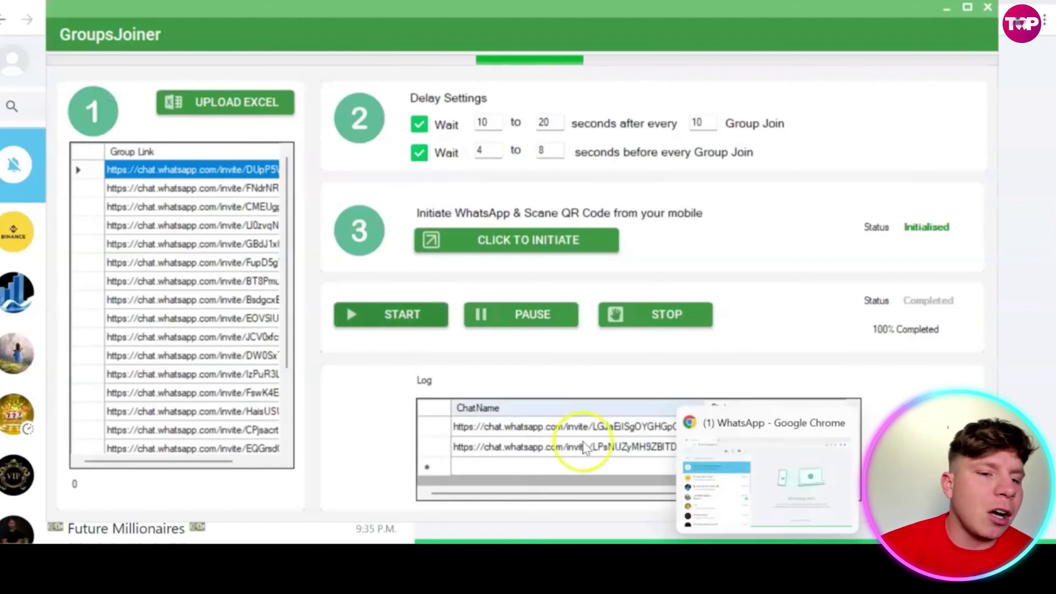
left_click(985, 9)
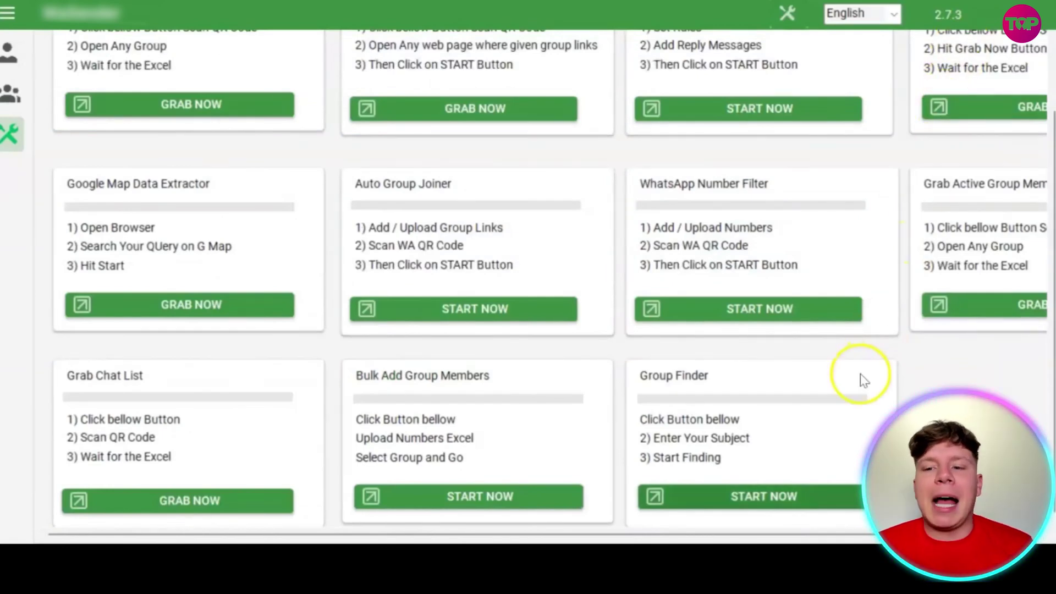
Step: Launch the Contact List Grabber's WhatsApp Web session and maximize its browser window
scroll(627, 348, "up", 2)
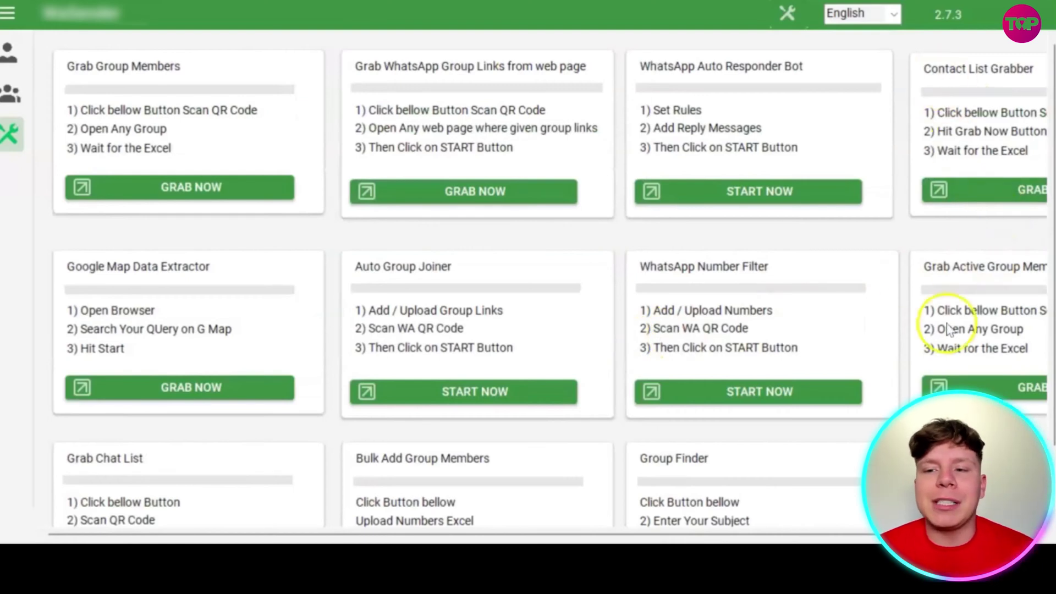
scroll(931, 330, "right", 3)
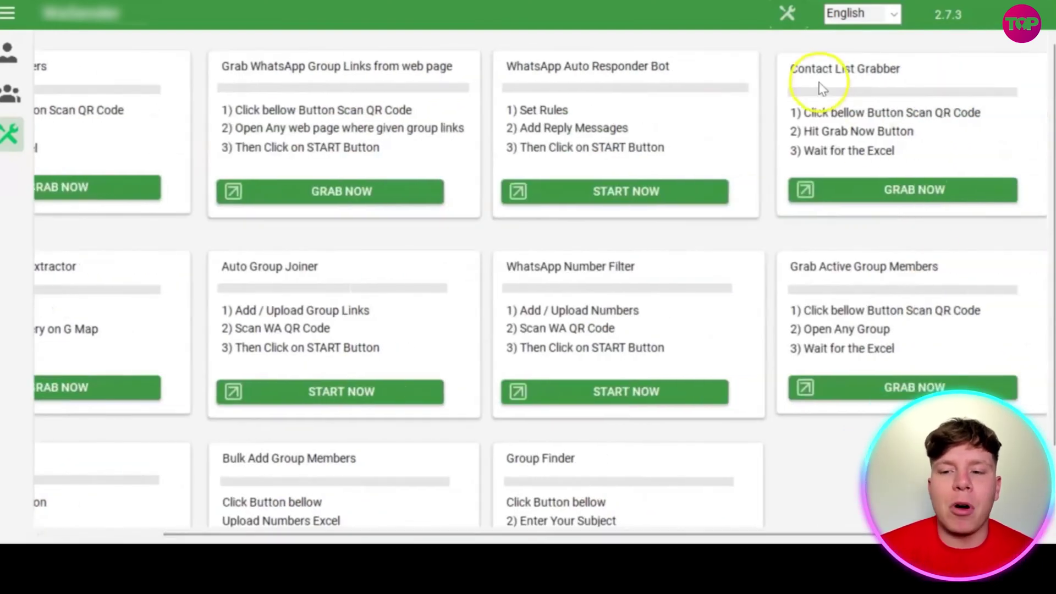
left_click(858, 189)
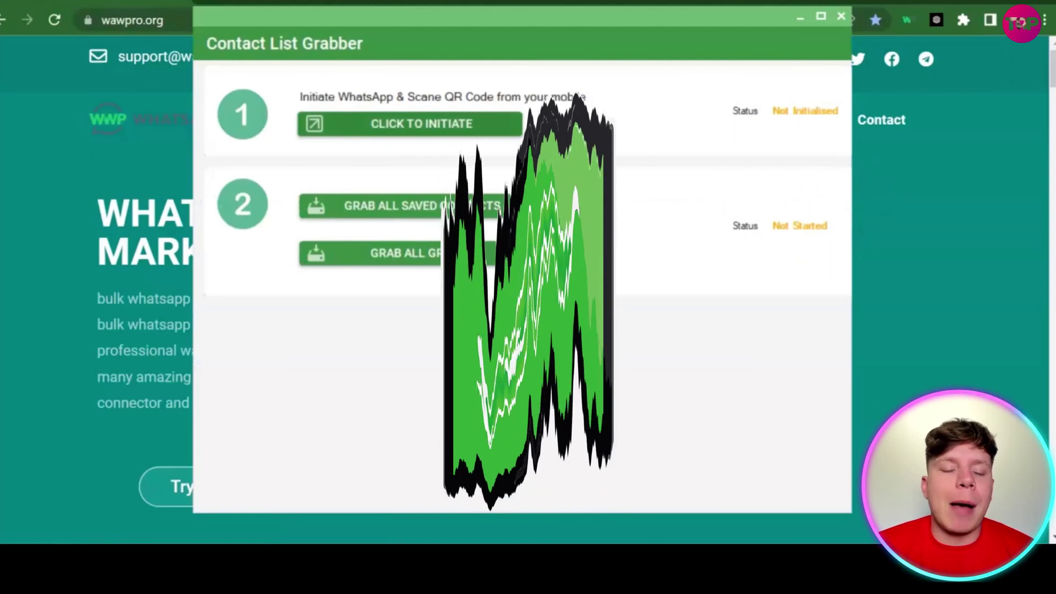
left_click(435, 132)
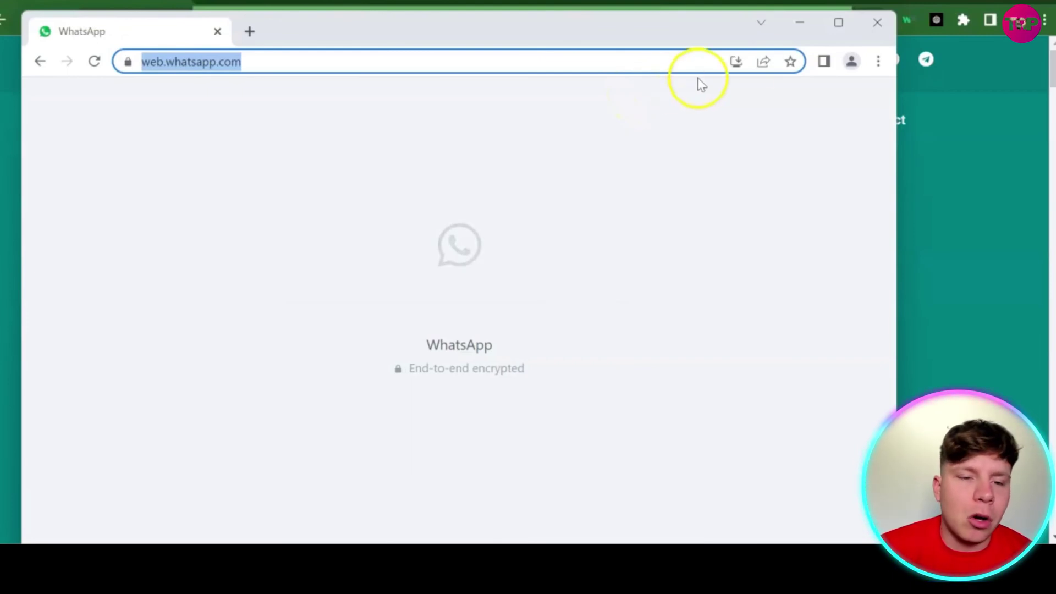
left_click(835, 26)
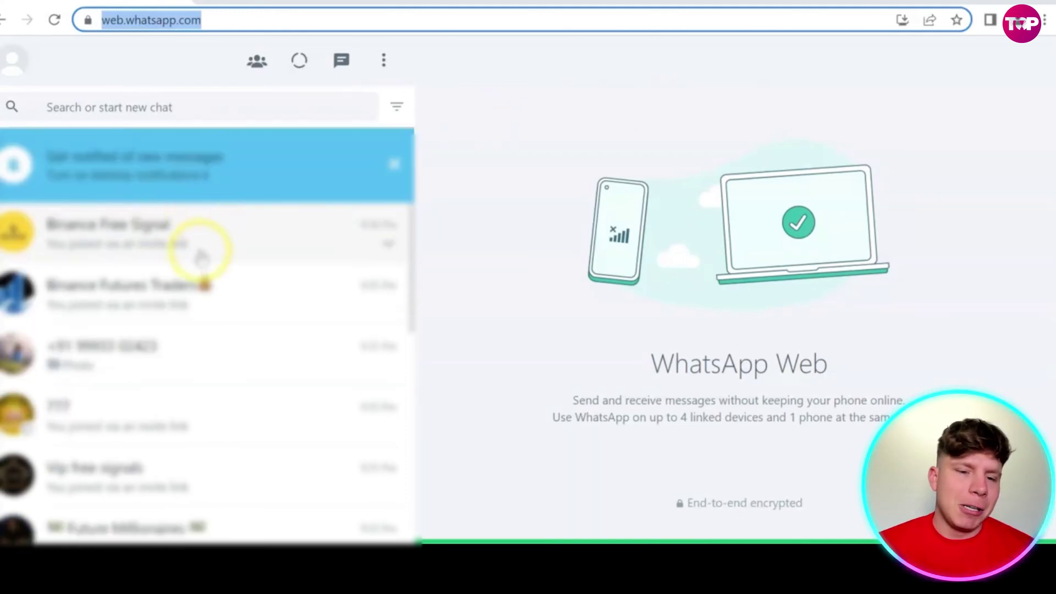
Step: Open the Binance Futures Traders chat, grab all saved contacts, and open the ContactListList spreadsheet
left_click(201, 296)
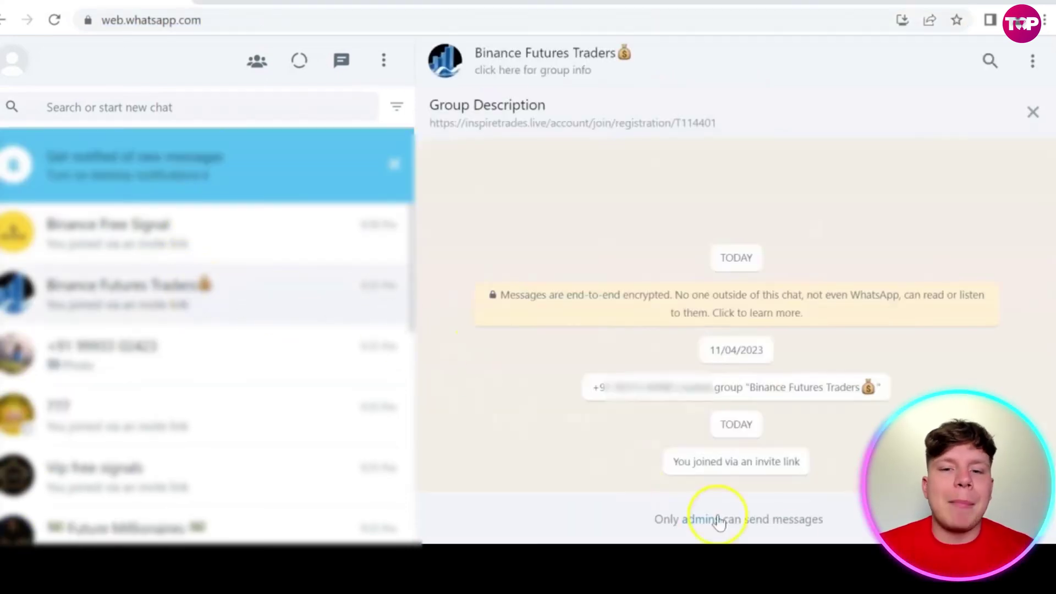
key("alt+Tab")
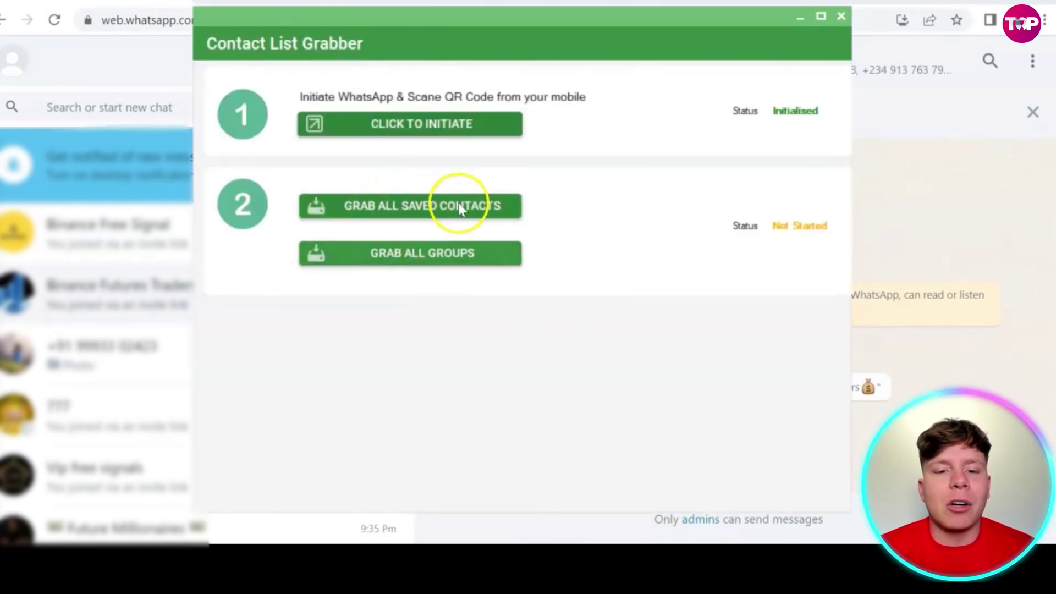
left_click(407, 211)
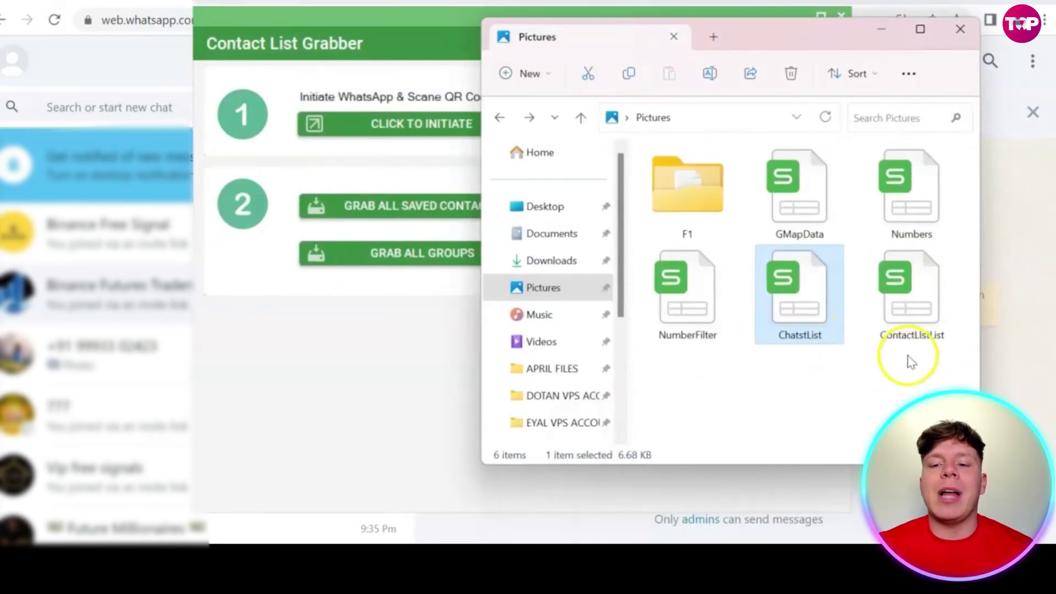
double_click(915, 293)
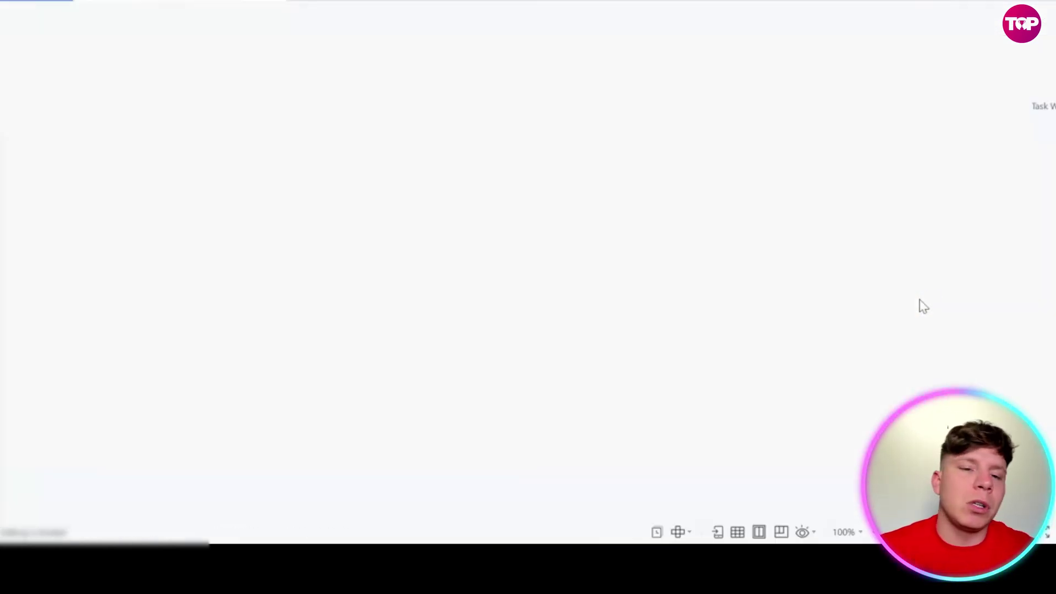
Step: Review the phone numbers in column A of ContactListList
left_click(106, 167)
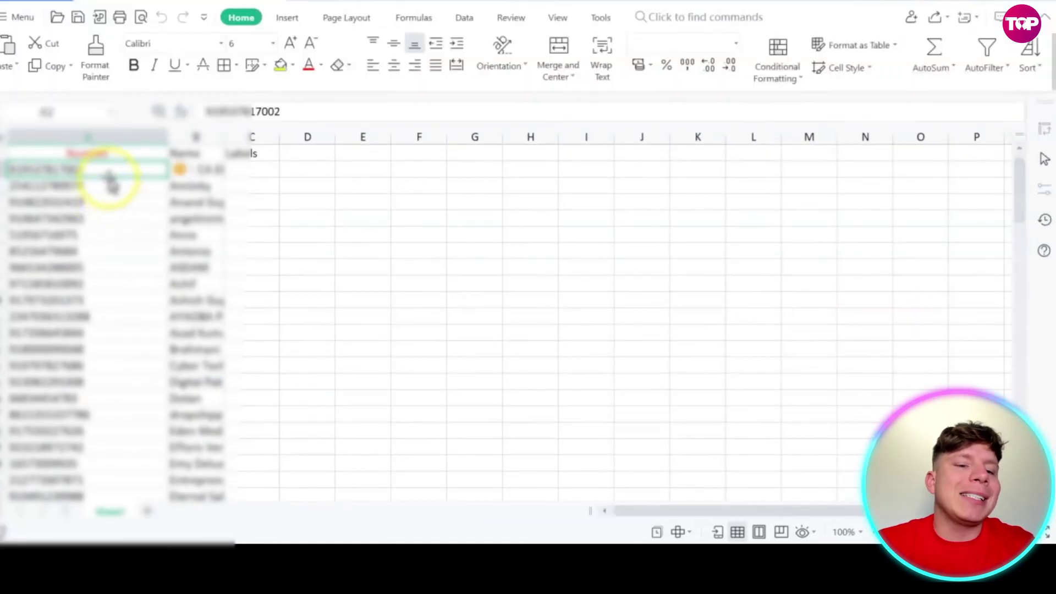
mouse_move(106, 169)
left_mouse_down()
mouse_move(106, 504)
mouse_move(87, 127)
mouse_move(110, 201)
left_mouse_up()
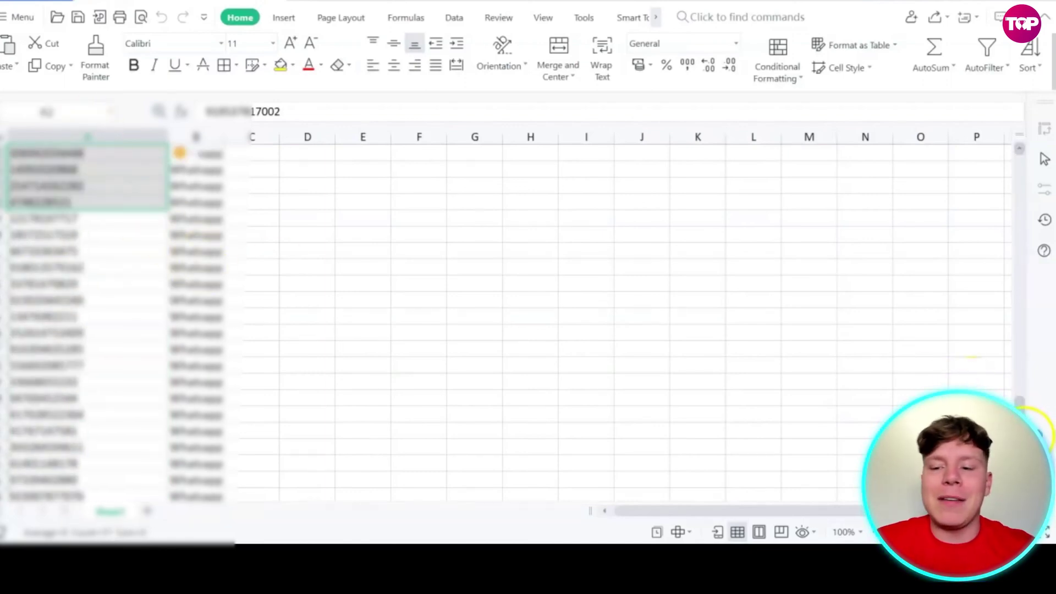
left_click_drag(1020, 407, 1024, 146)
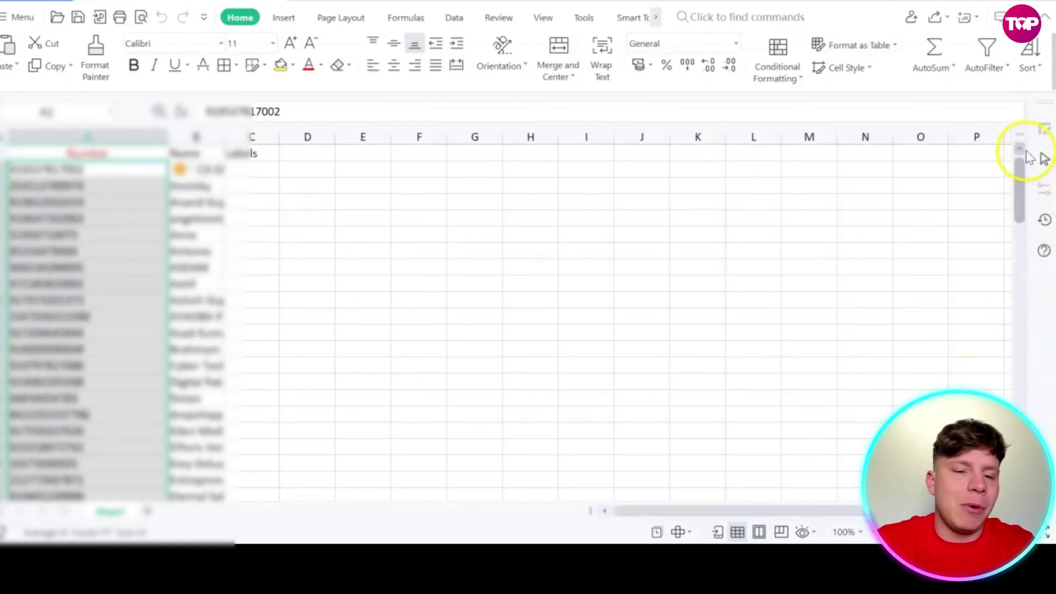
left_click(134, 188)
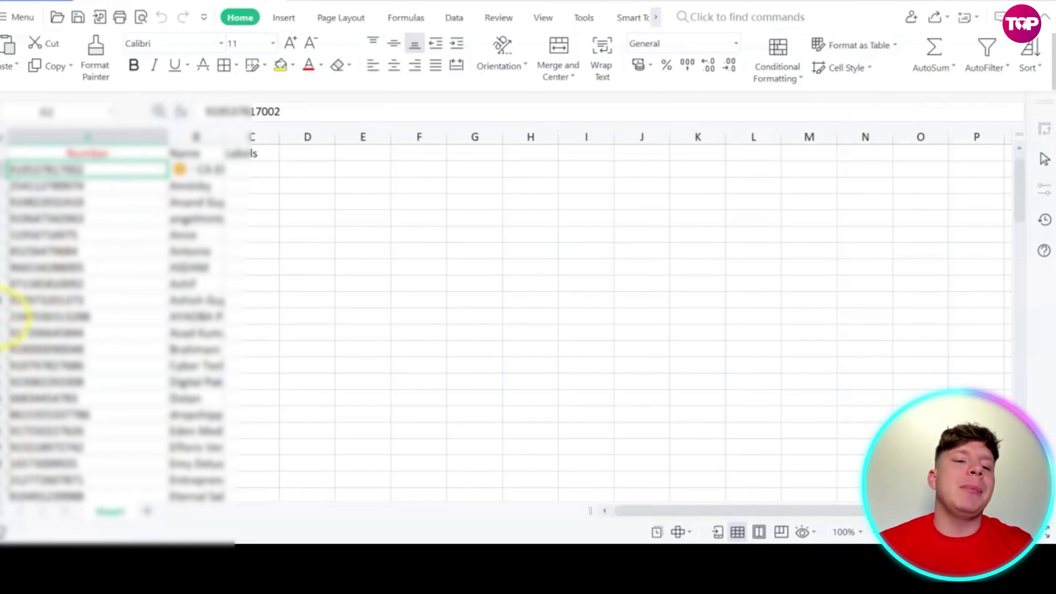
Step: Delete the contact rows below the first nine and save the file
mouse_move(11, 316)
left_mouse_down()
mouse_move(94, 354)
mouse_move(160, 504)
mouse_move(176, 431)
mouse_move(174, 464)
left_mouse_up()
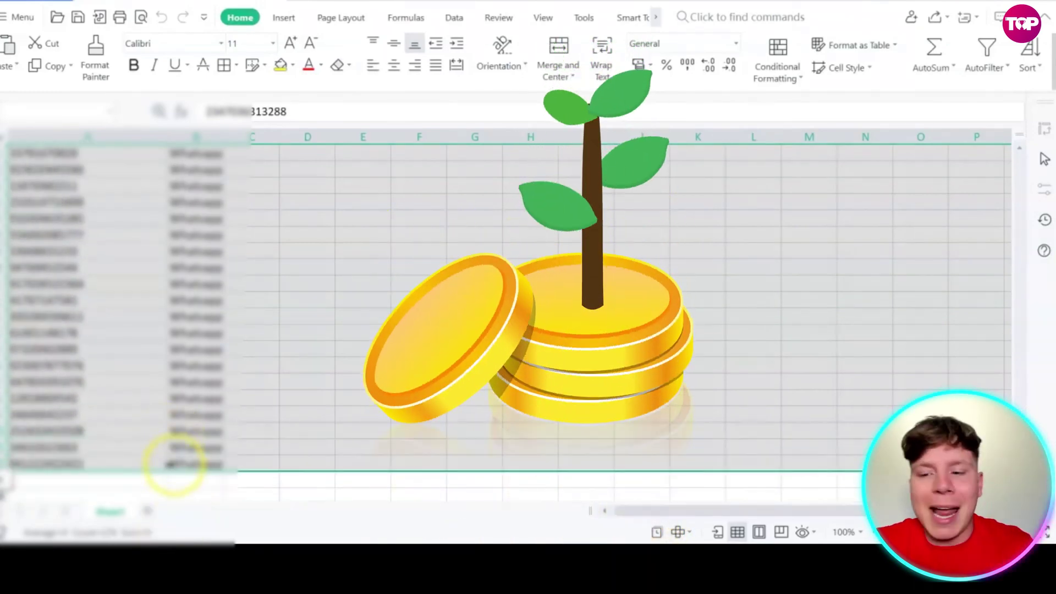
right_click(155, 242)
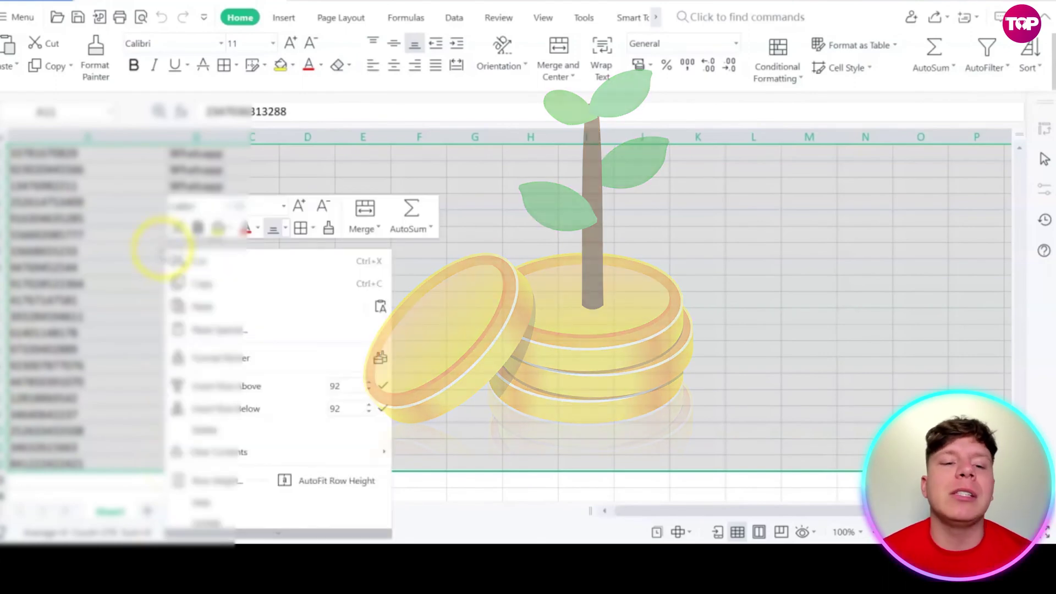
left_click(201, 421)
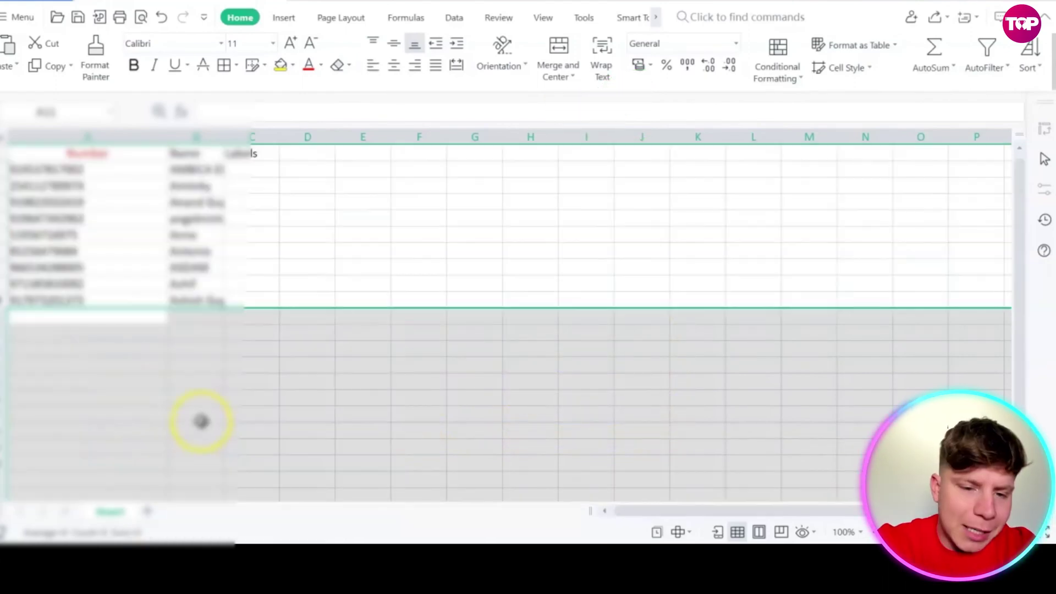
left_click(79, 299)
left_click(77, 21)
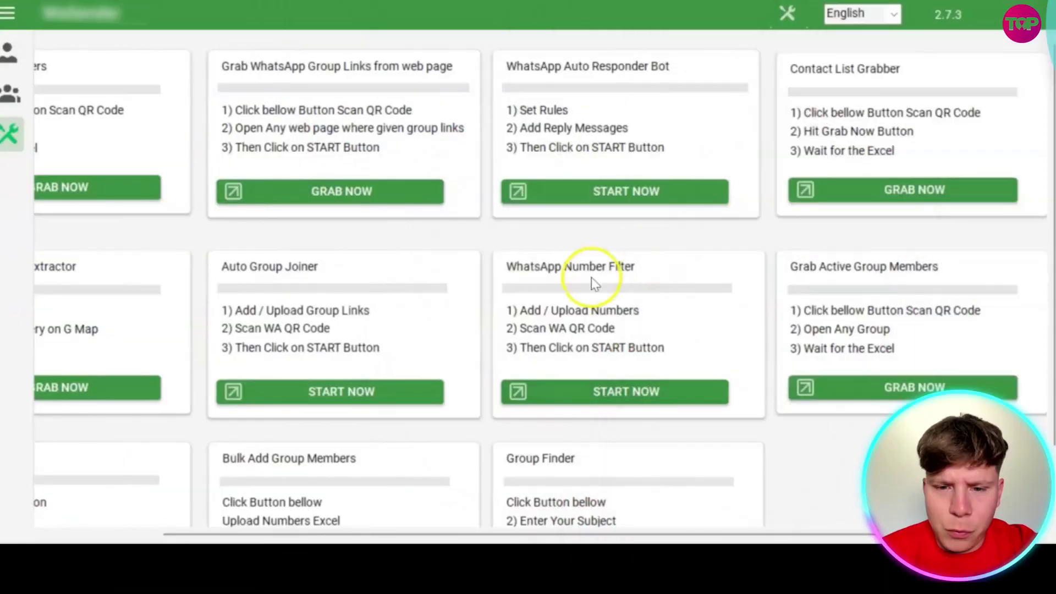
Step: Load the nine ContactListList numbers into the WhatsApp Number Filter from Excel
left_click(603, 386)
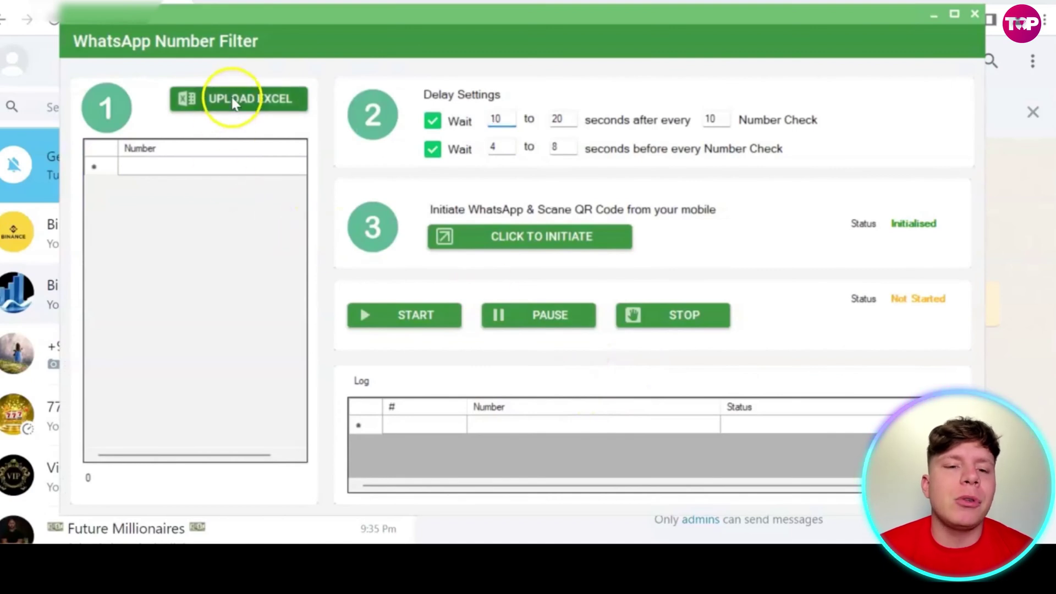
left_click(235, 99)
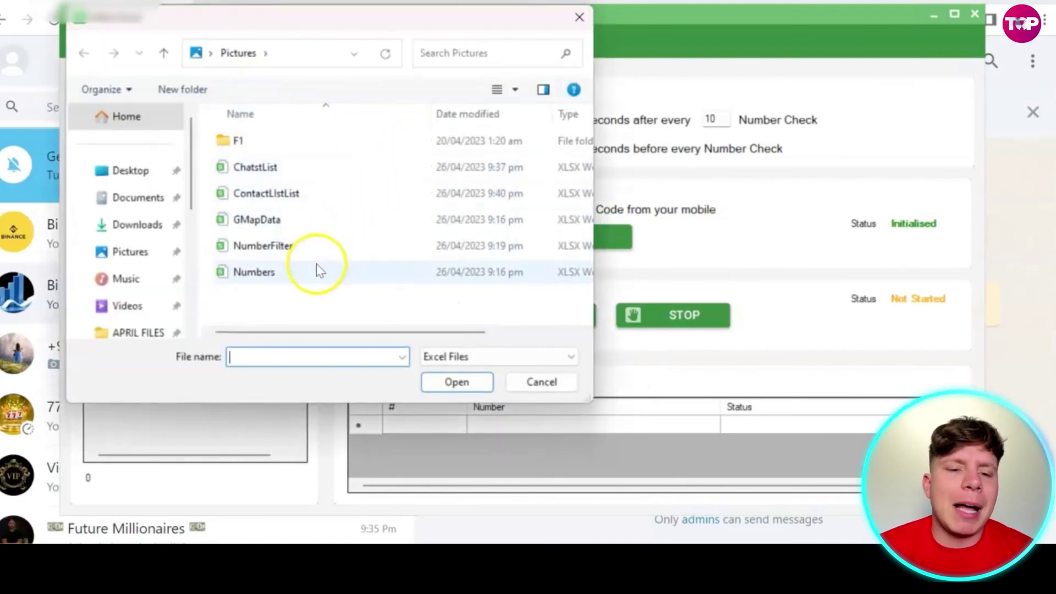
left_click(317, 204)
left_click(450, 382)
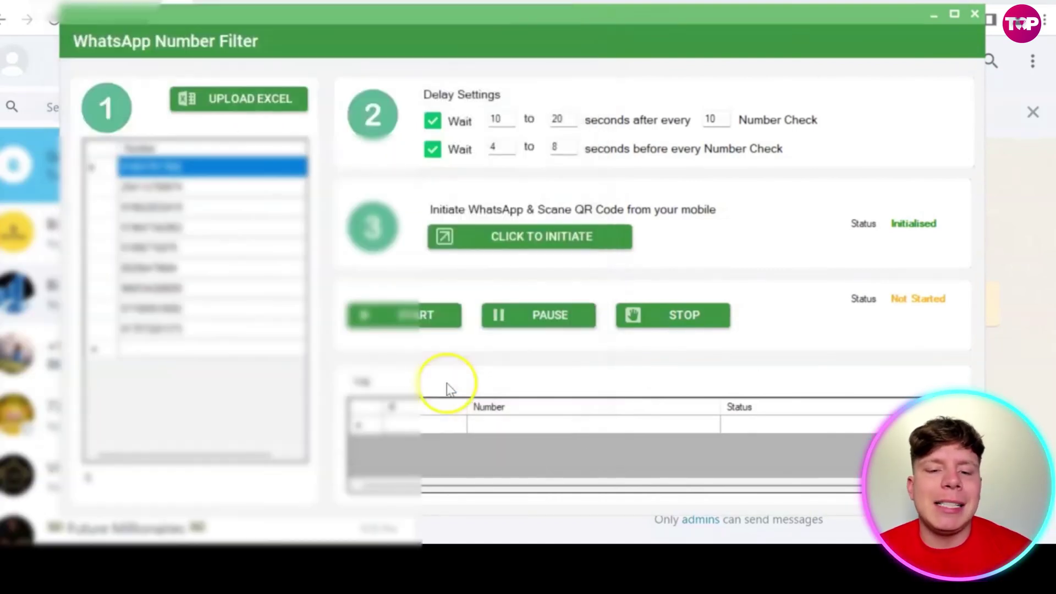
left_click_drag(213, 186, 213, 332)
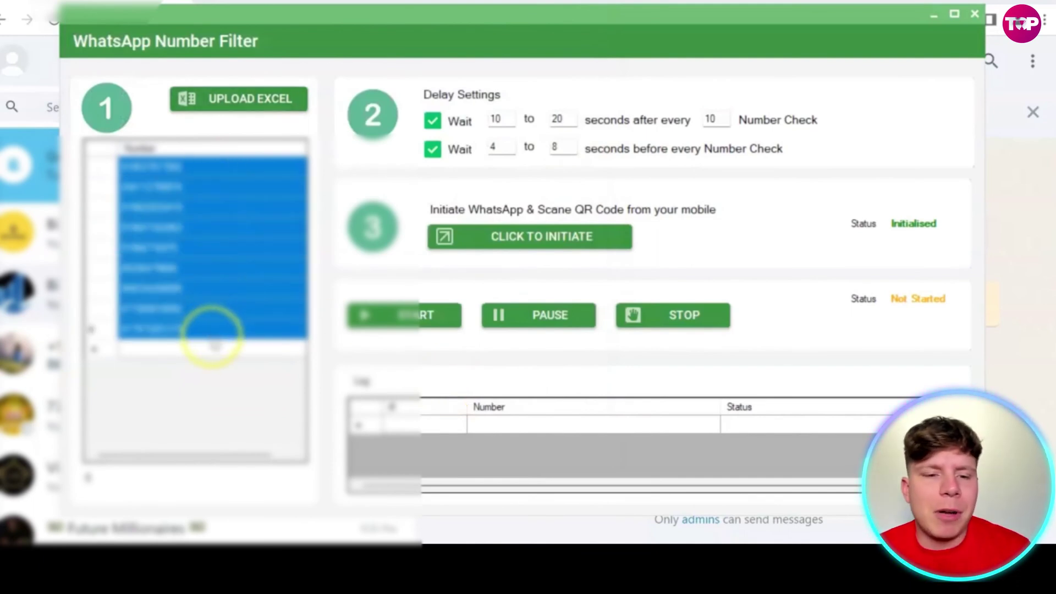
left_click(230, 337)
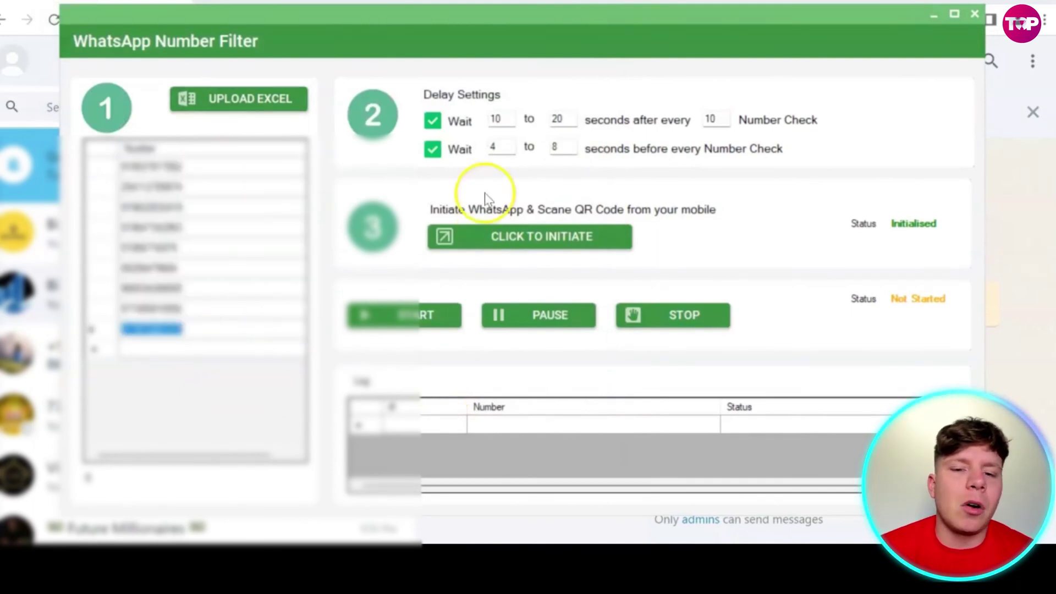
left_click(504, 120)
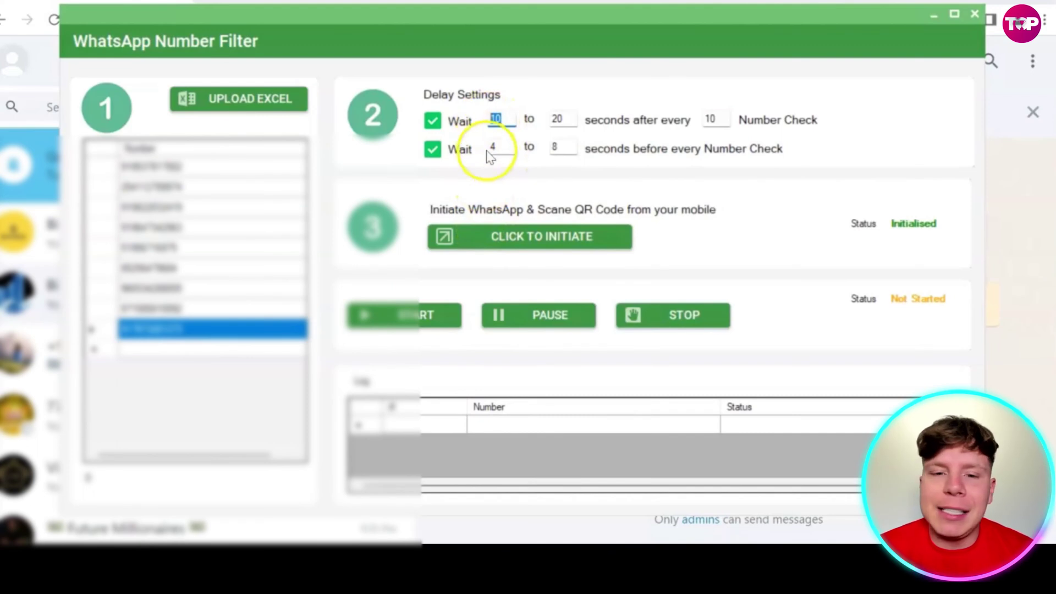
Step: Keep 10–20 s pauses every 10 checks with 4–8 s waits, and start checking the numbers
double_click(553, 120)
double_click(561, 147)
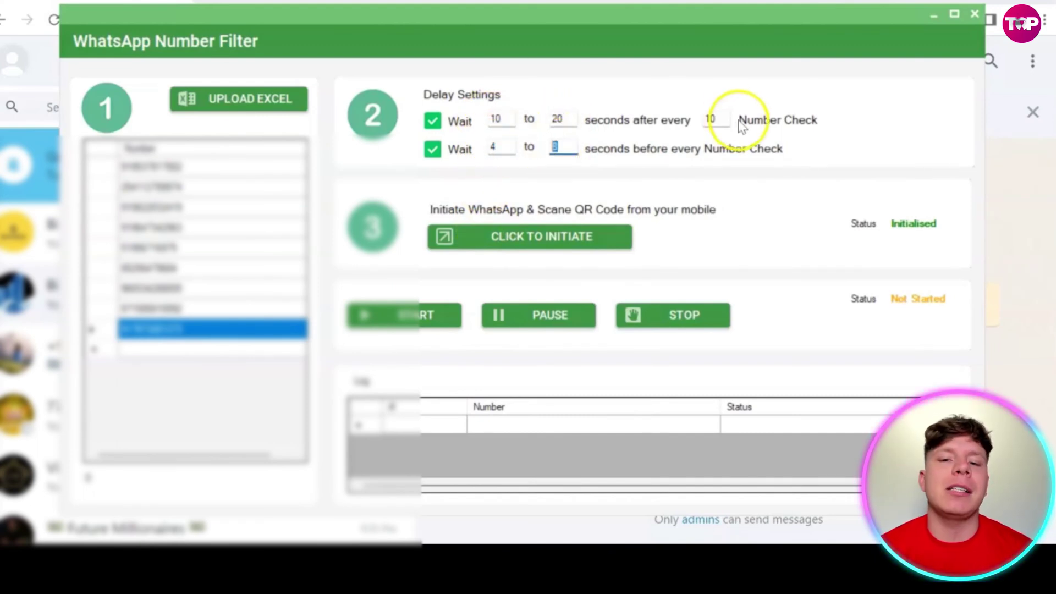
double_click(714, 119)
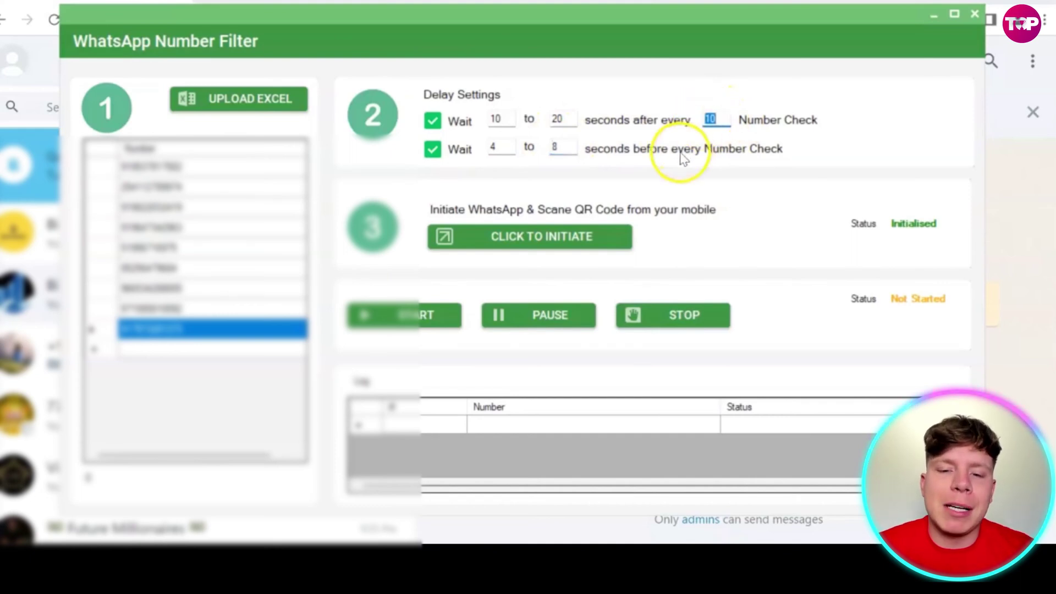
type("10")
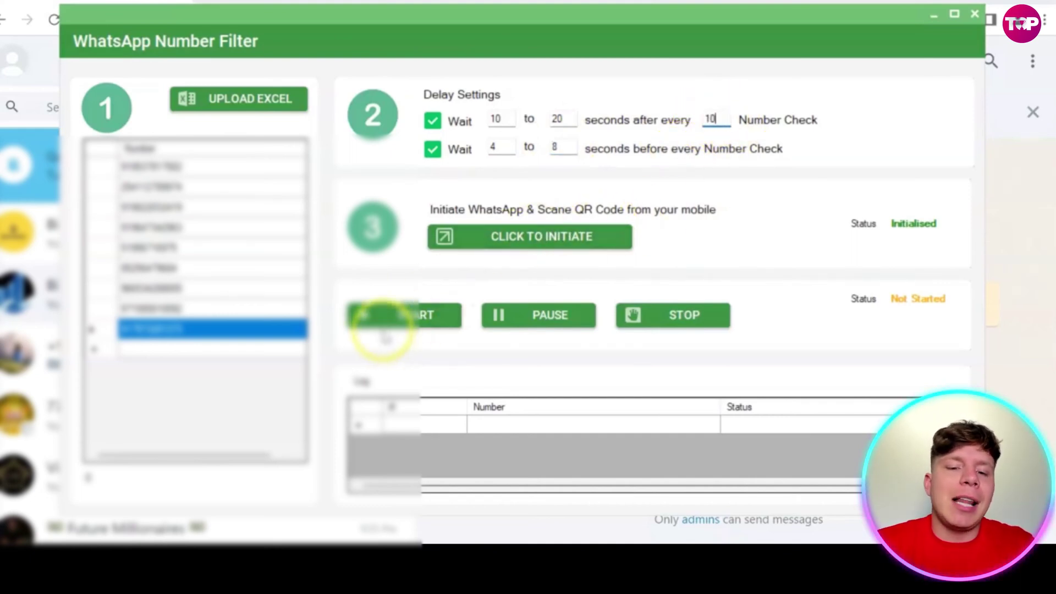
left_click(406, 315)
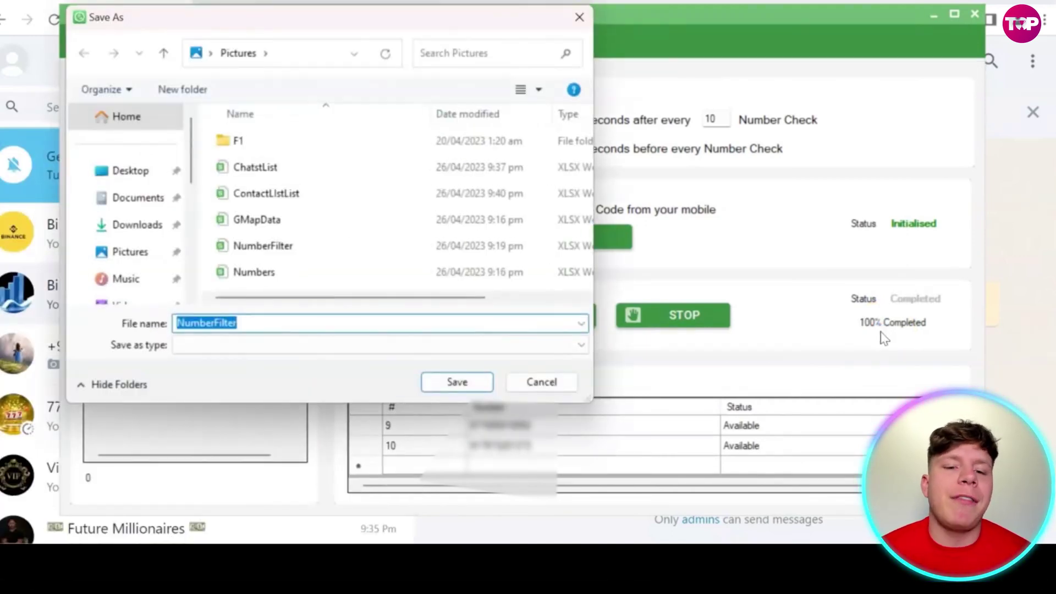
Step: Save the check results as NumberFilter in the Pictures folder
left_click(250, 322)
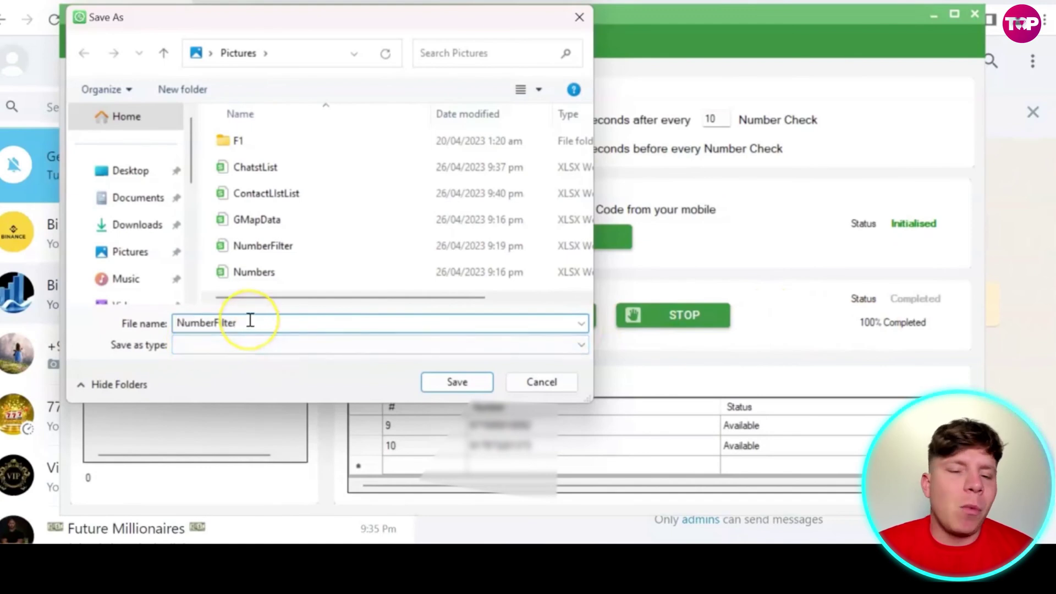
left_click(322, 346)
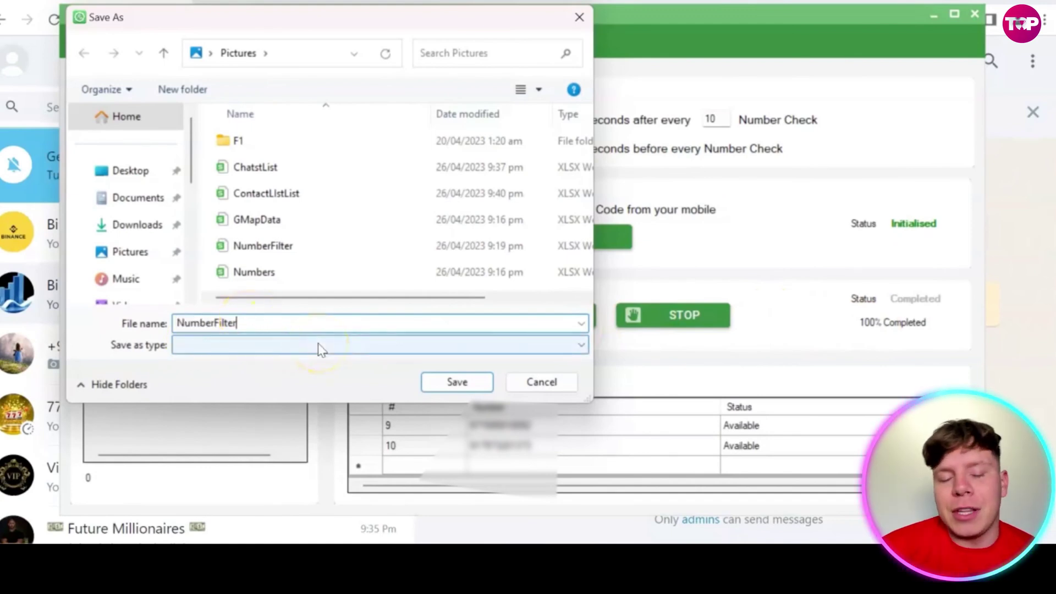
left_click(466, 386)
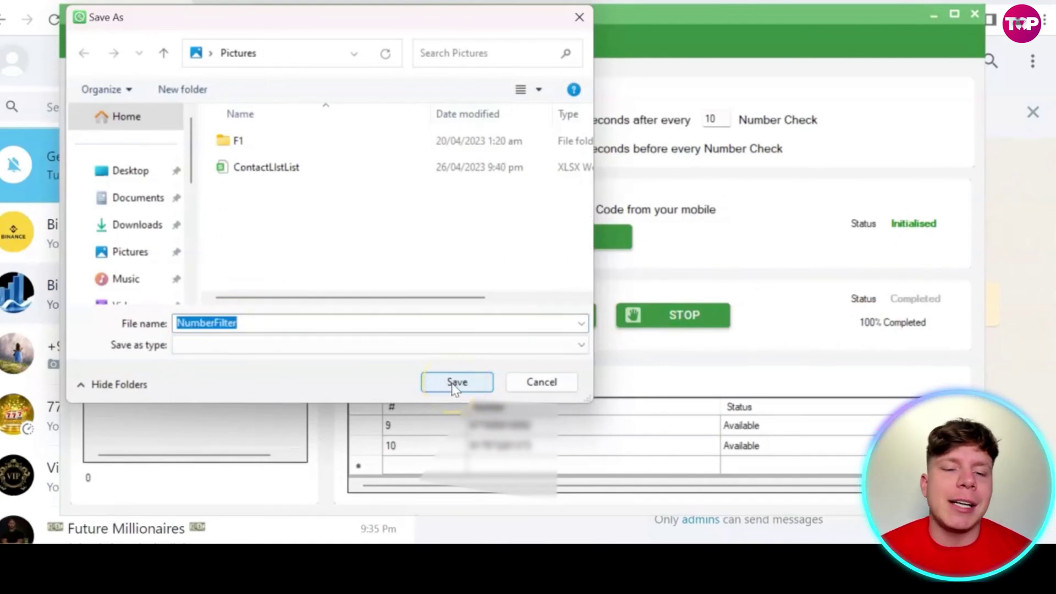
left_click(454, 385)
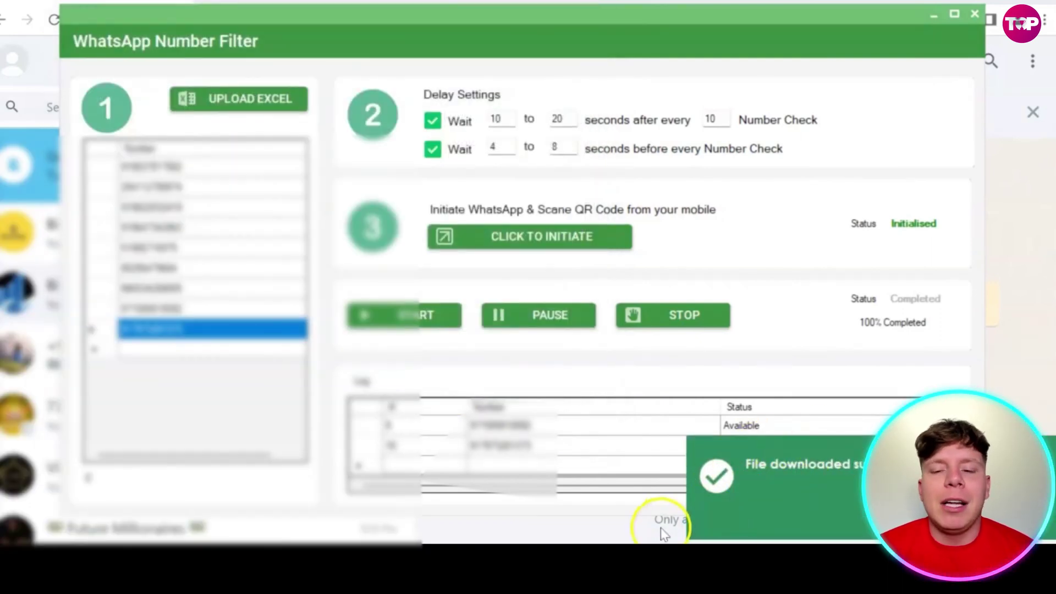
Step: Open NumberFilter from Pictures, confirm column B shows Available, then close it and minimise Explorer
mouse_move(656, 556)
left_click(655, 479)
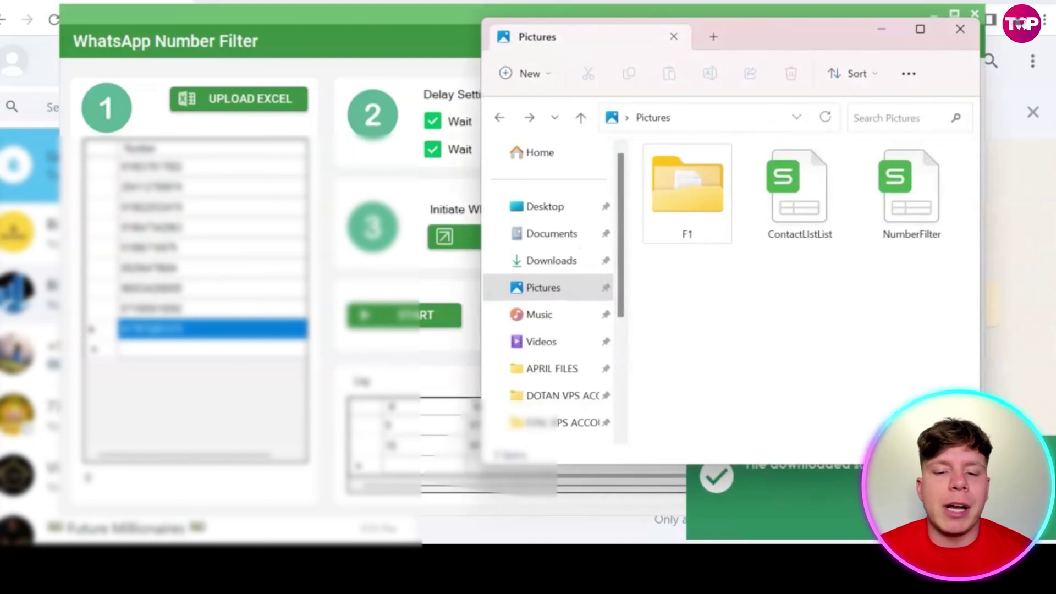
double_click(887, 223)
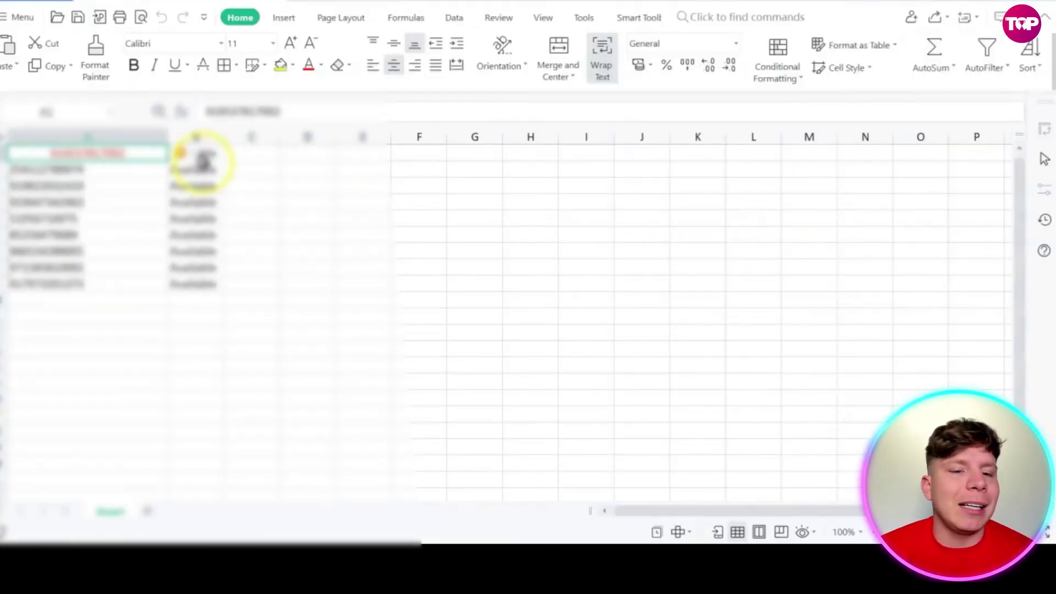
left_click_drag(204, 160, 200, 286)
left_click(1051, 3)
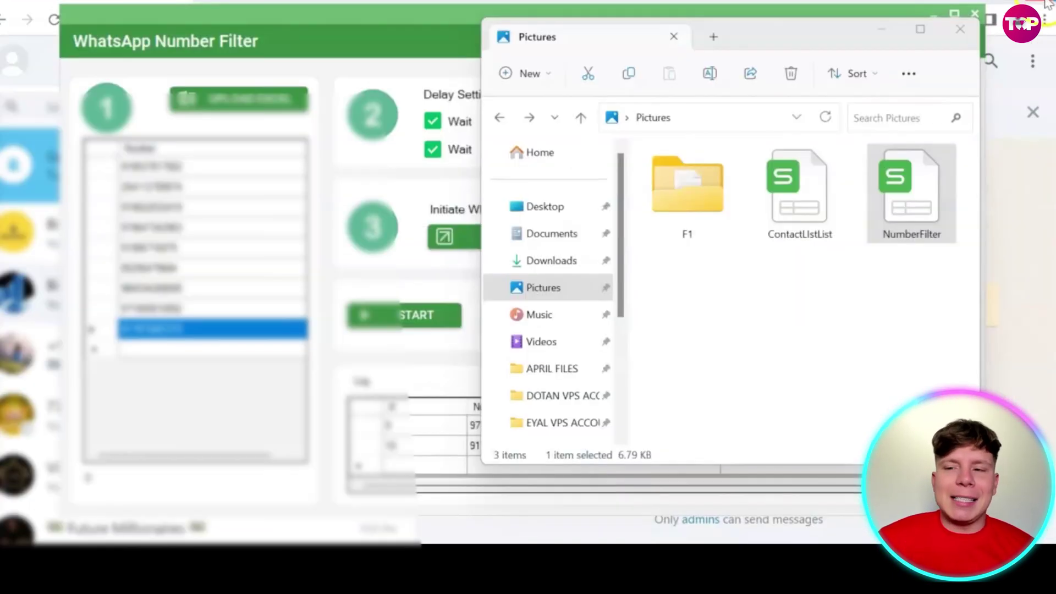
left_click(876, 28)
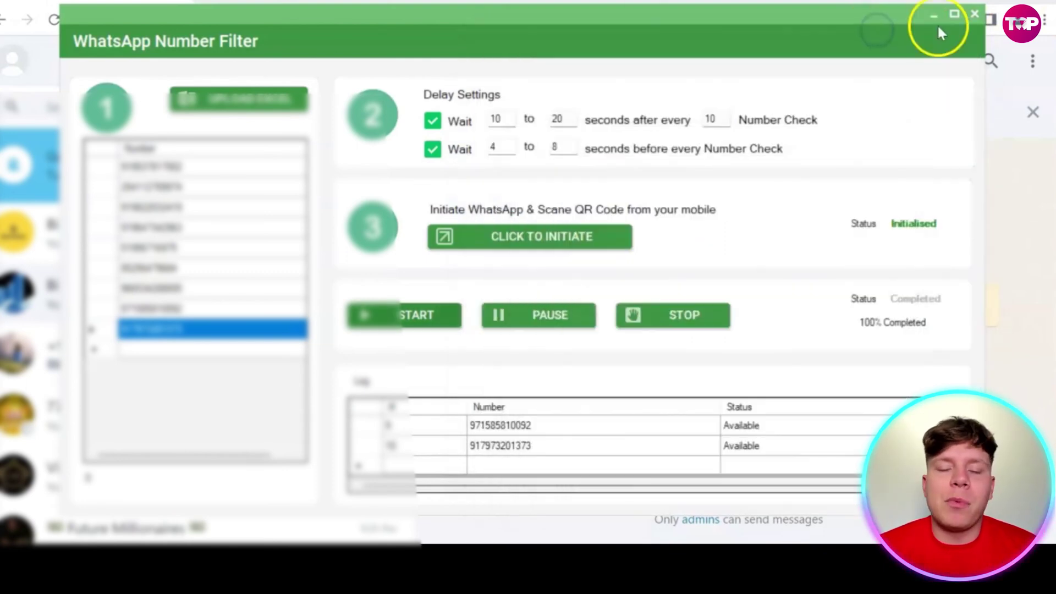
Step: Load the eight numbers from the NumberFilter spreadsheet as bulk-message recipients
left_click(973, 14)
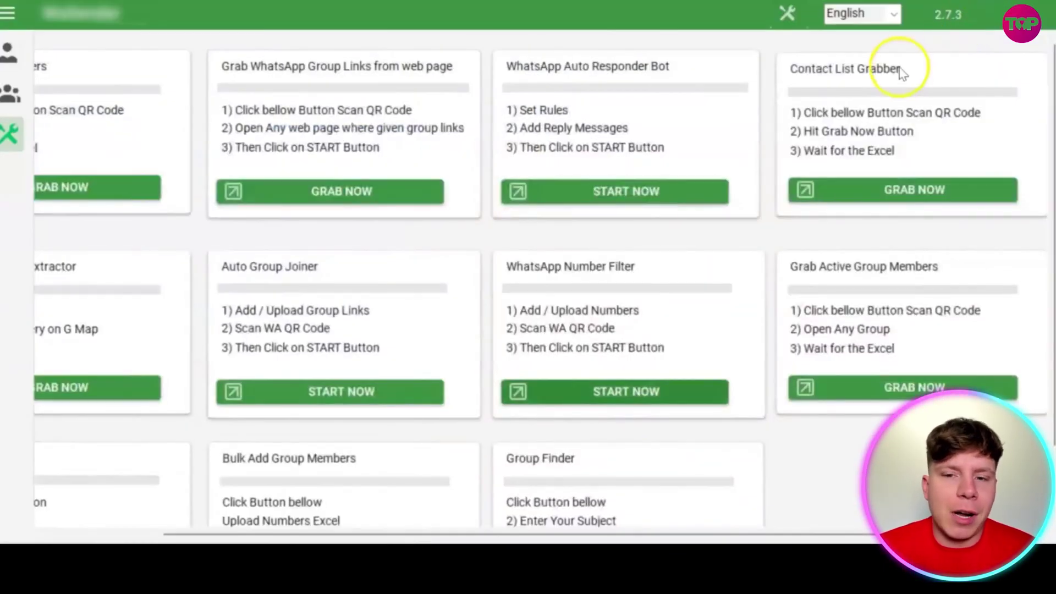
left_click(9, 62)
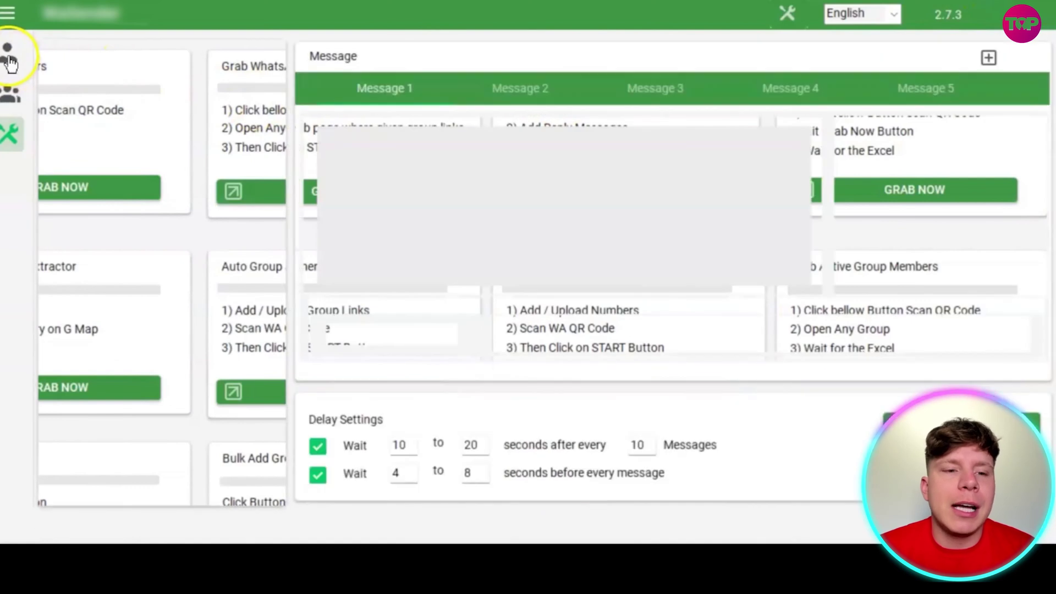
left_click(146, 60)
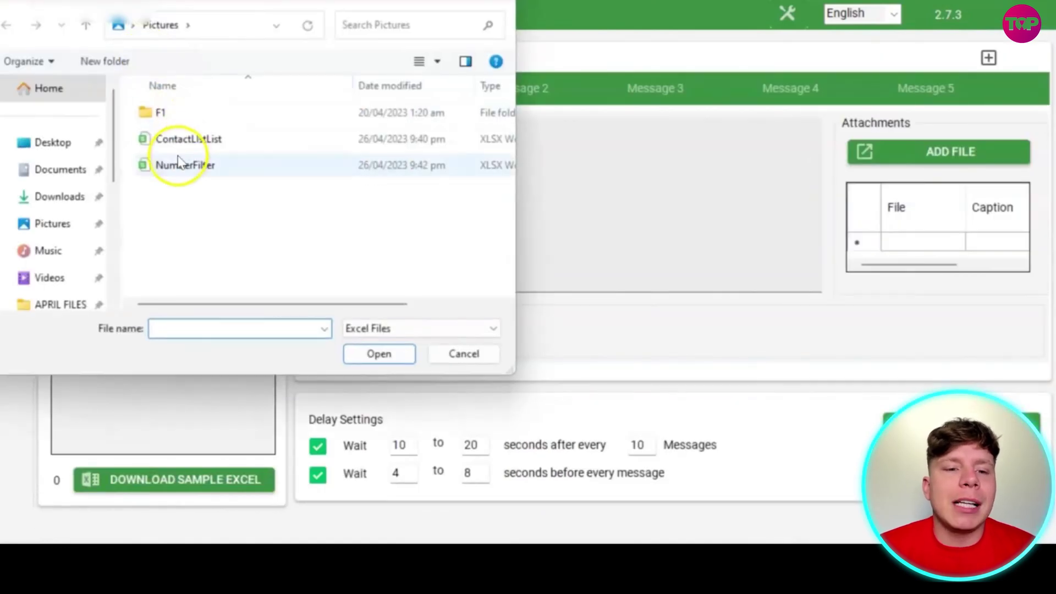
left_click(181, 166)
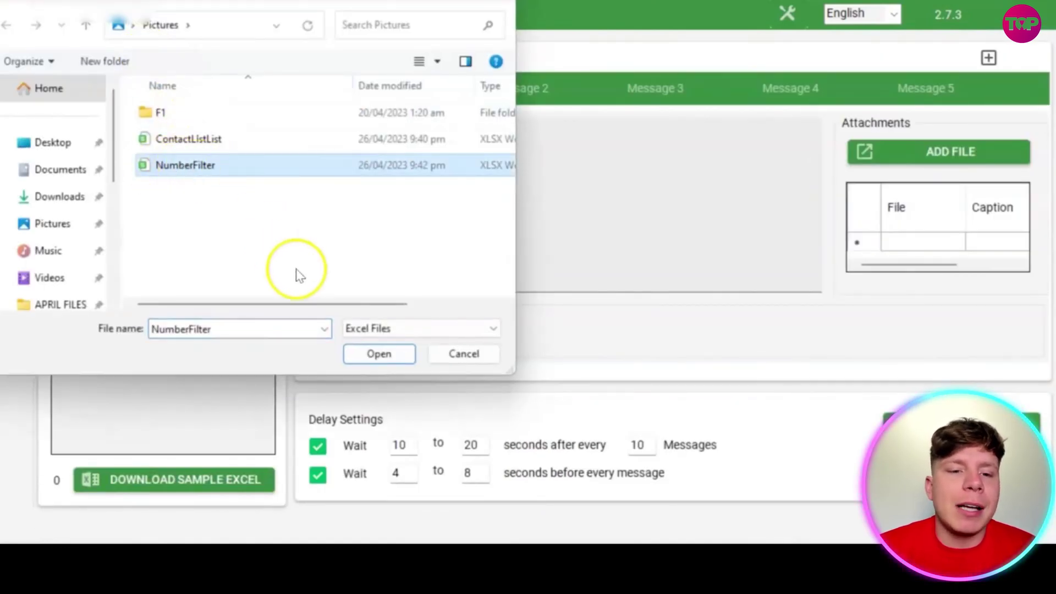
left_click(377, 353)
left_click_drag(142, 125, 147, 266)
left_click(147, 266)
left_click(155, 285)
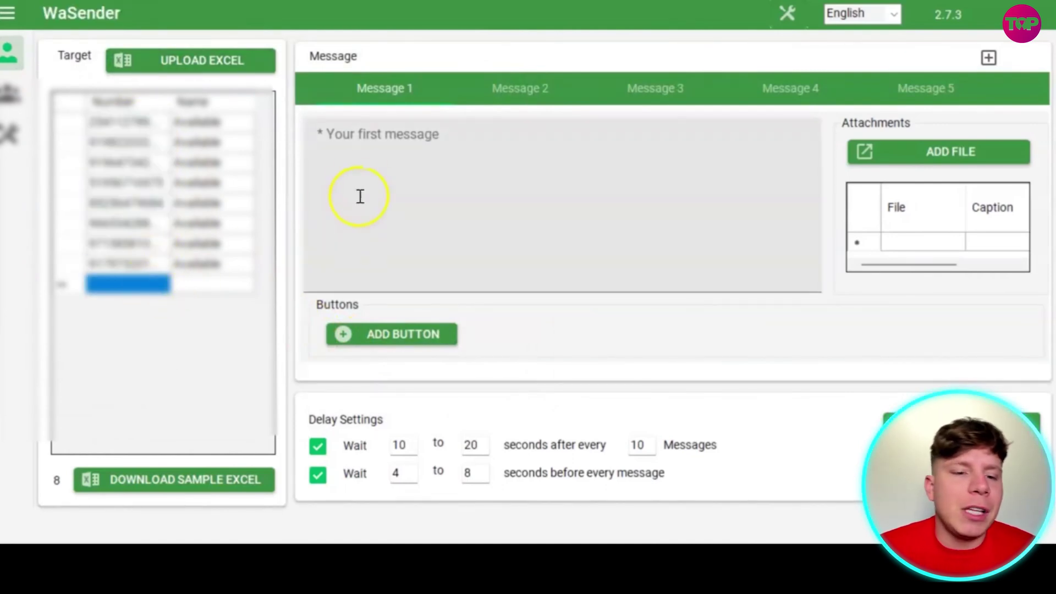
Step: Paste the pricing promotion text into the first message
left_click(377, 134)
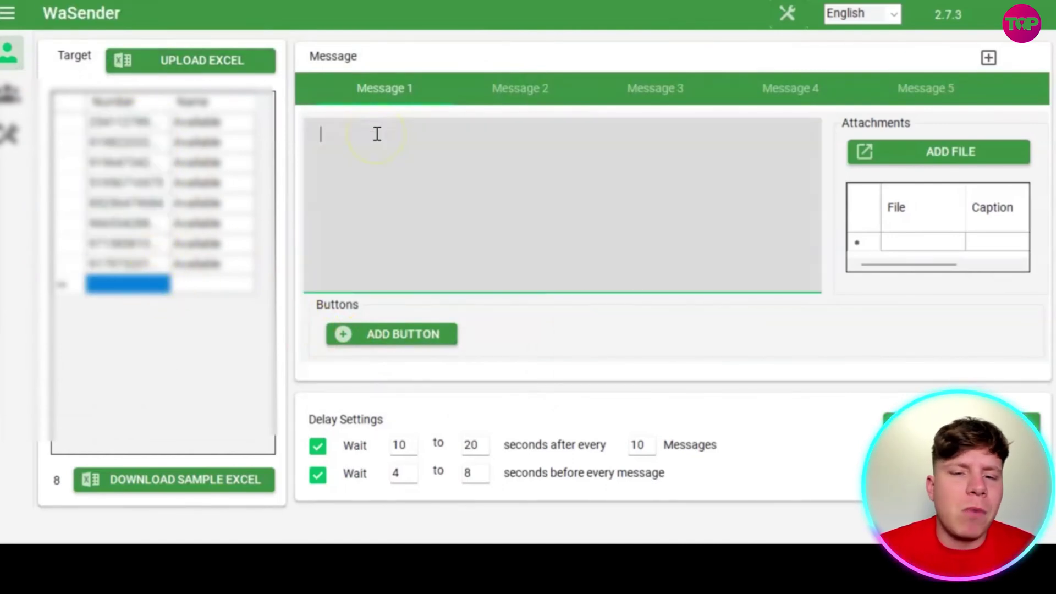
key("ctrl+v")
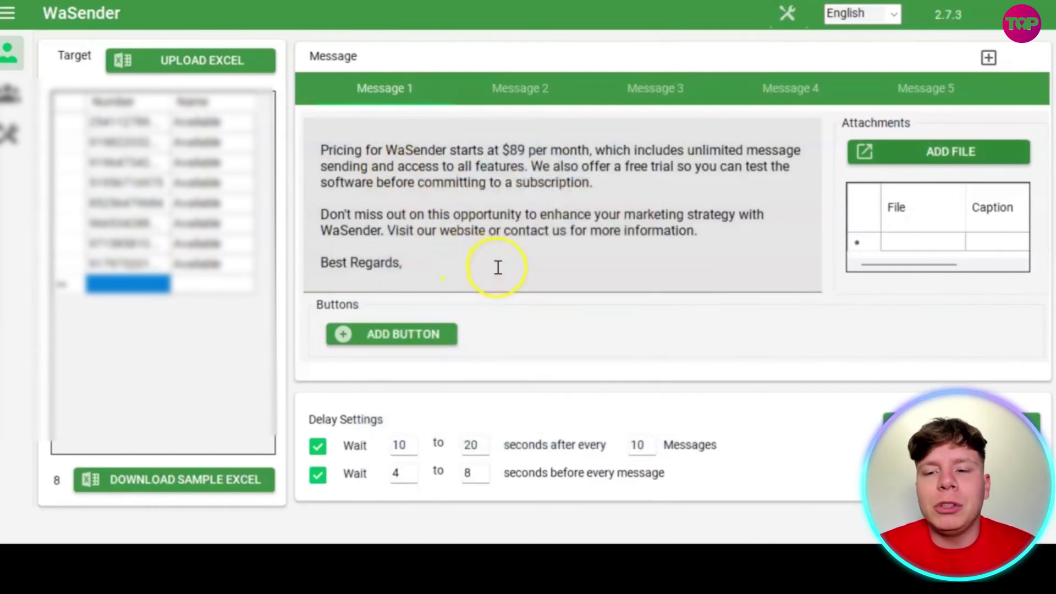
left_click(404, 336)
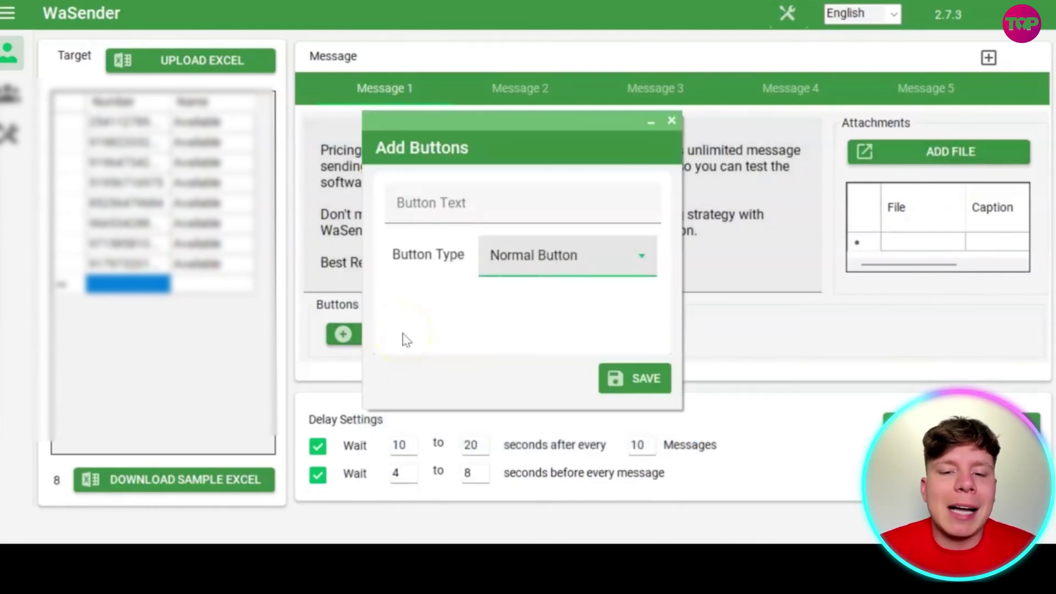
left_click(475, 202)
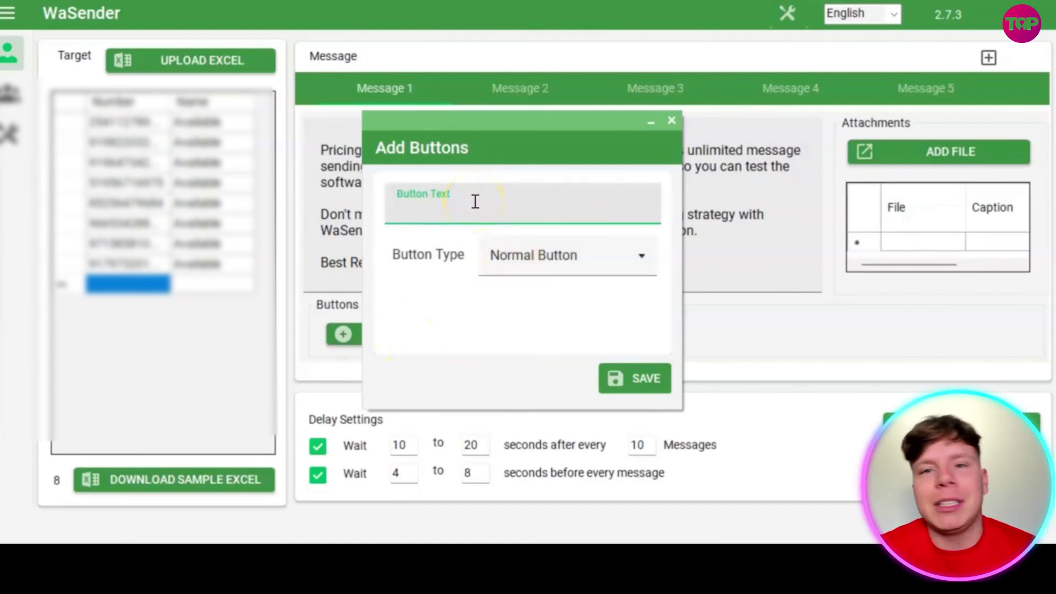
key("Caps_Lock")
type("Try It Now!")
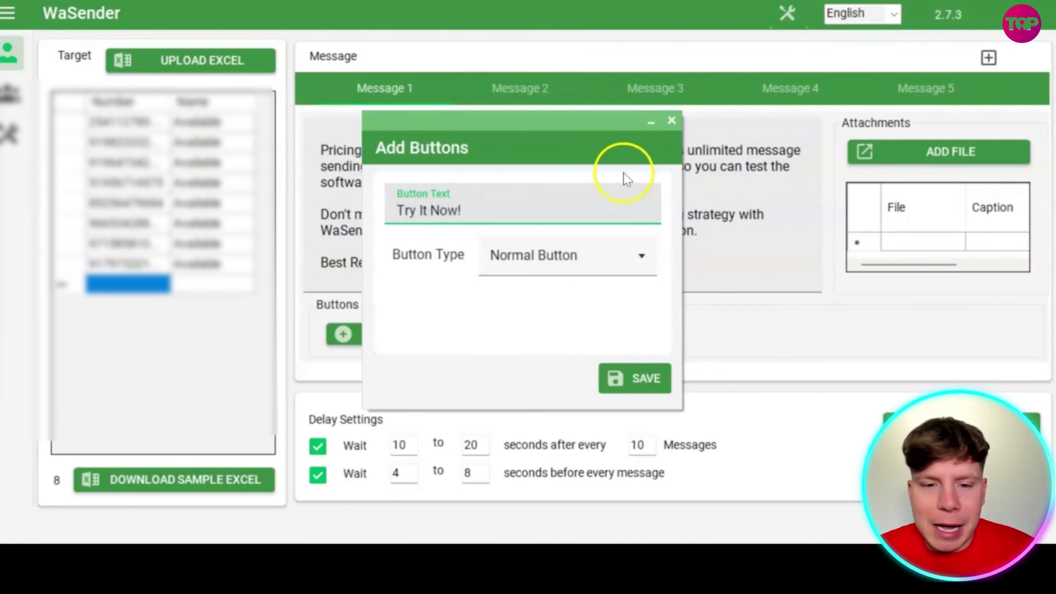
left_click(561, 258)
left_click(556, 331)
left_click(447, 316)
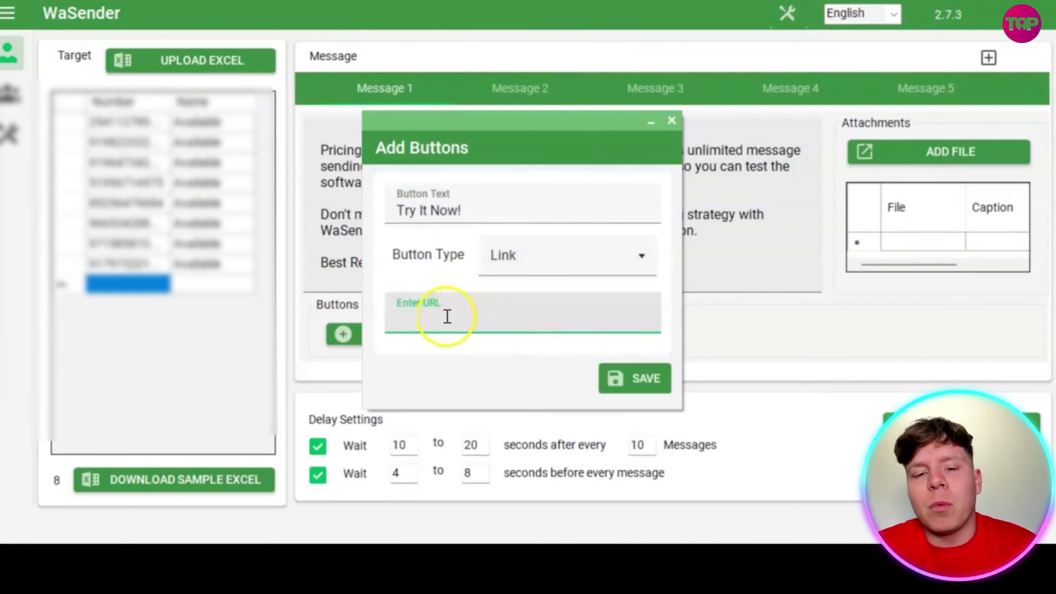
type("https://wawpro.org/")
left_click(621, 374)
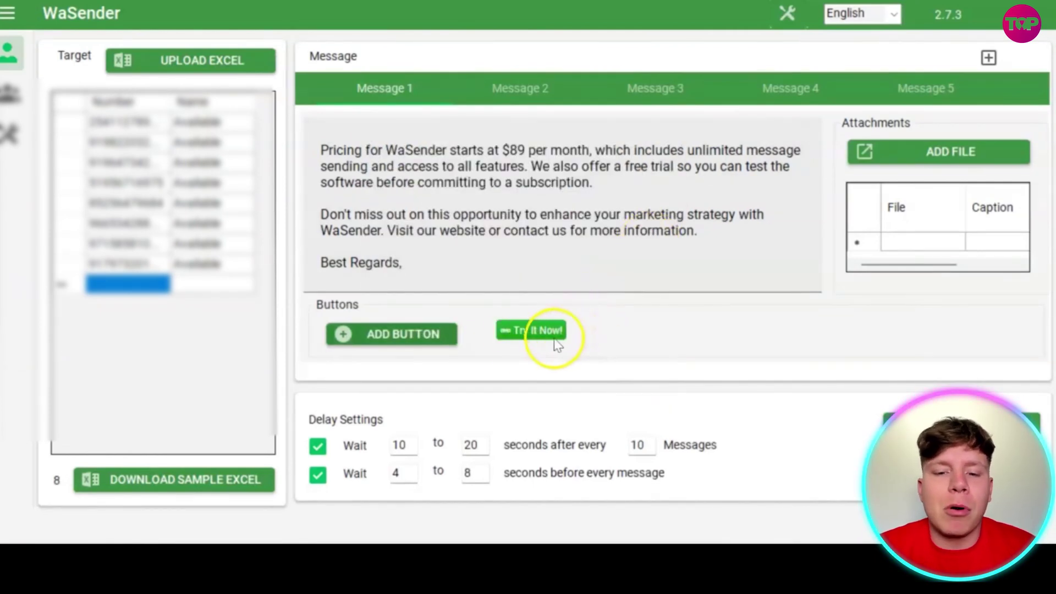
Step: Keep delays at 10–20 s per batch, 4–8 s per message, batch size 10, and start sending
left_click(423, 444)
double_click(412, 445)
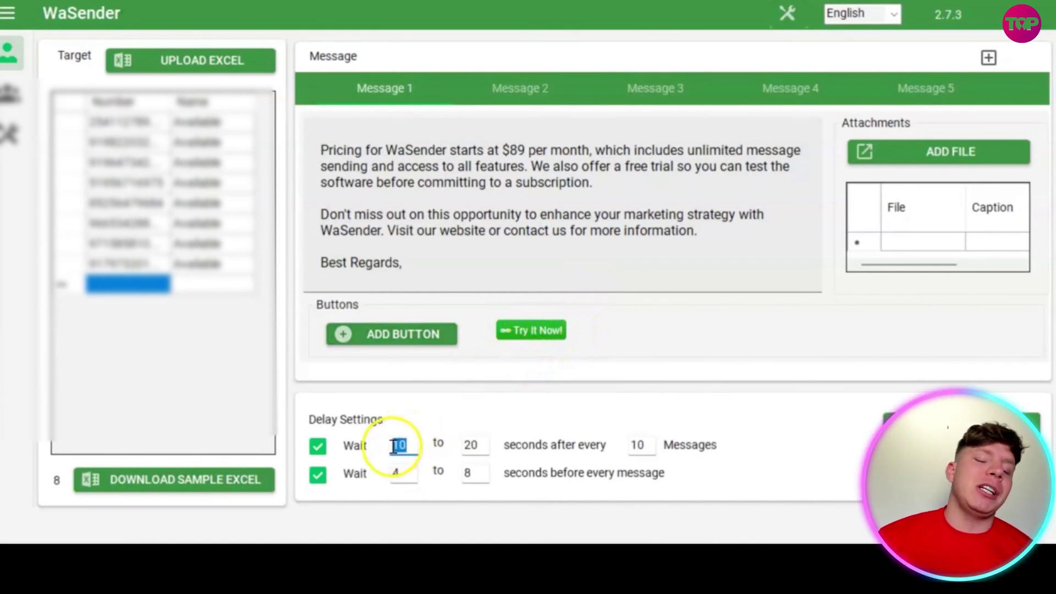
double_click(395, 472)
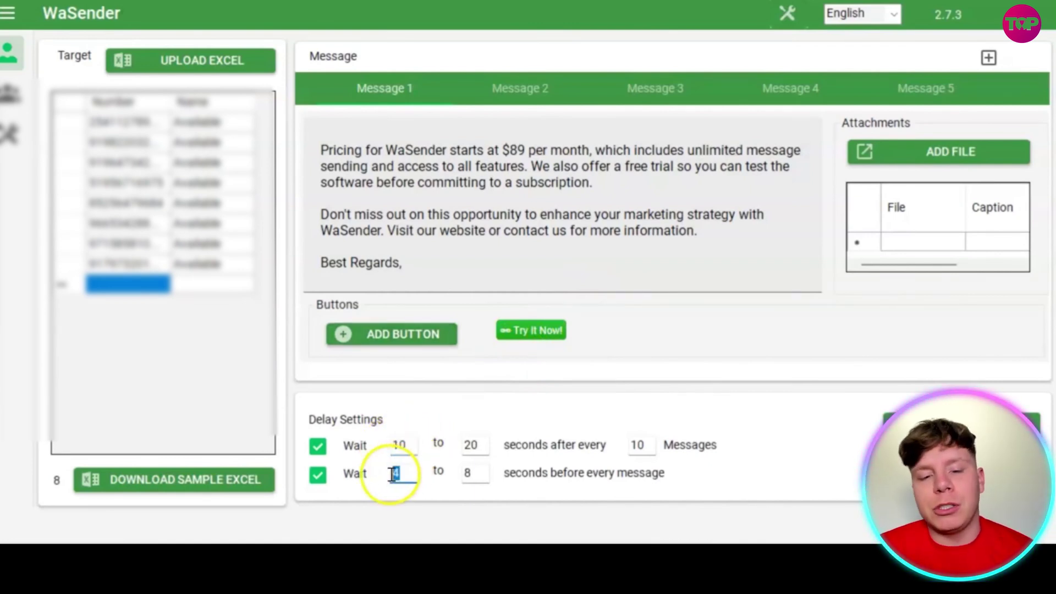
double_click(472, 443)
double_click(473, 473)
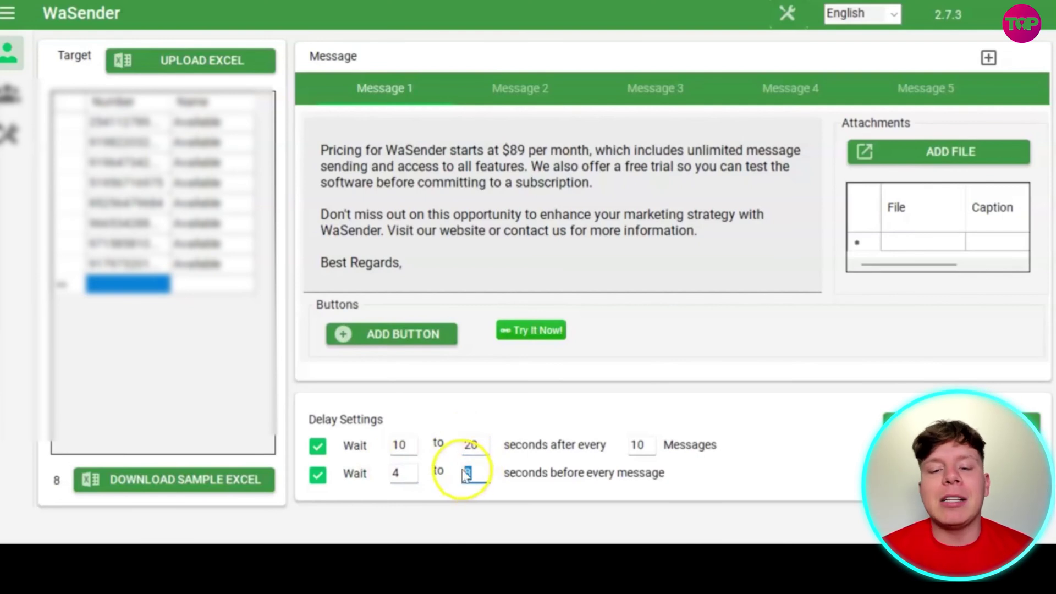
double_click(635, 445)
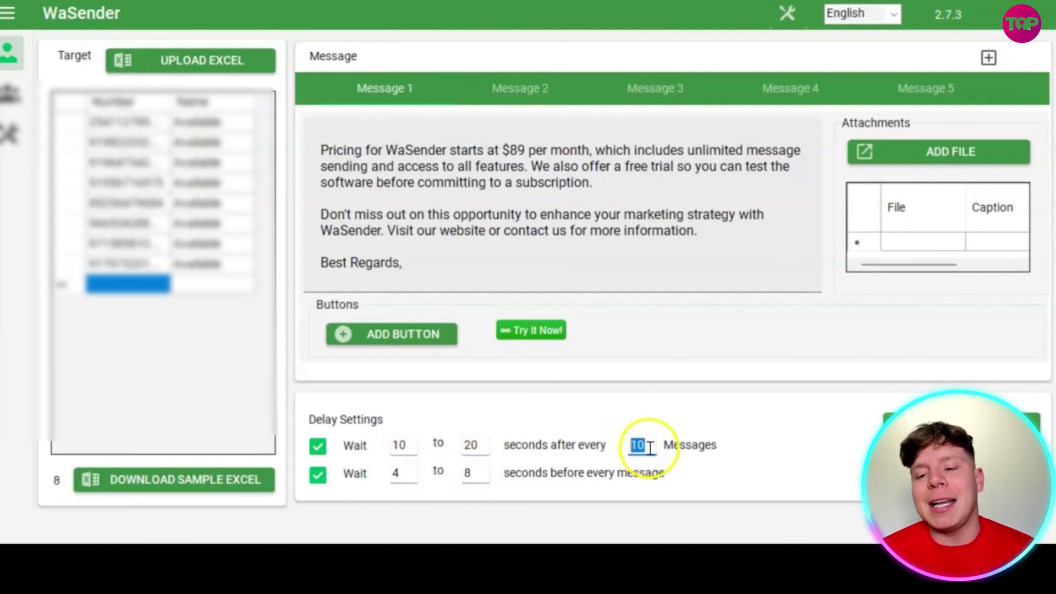
left_click(640, 446)
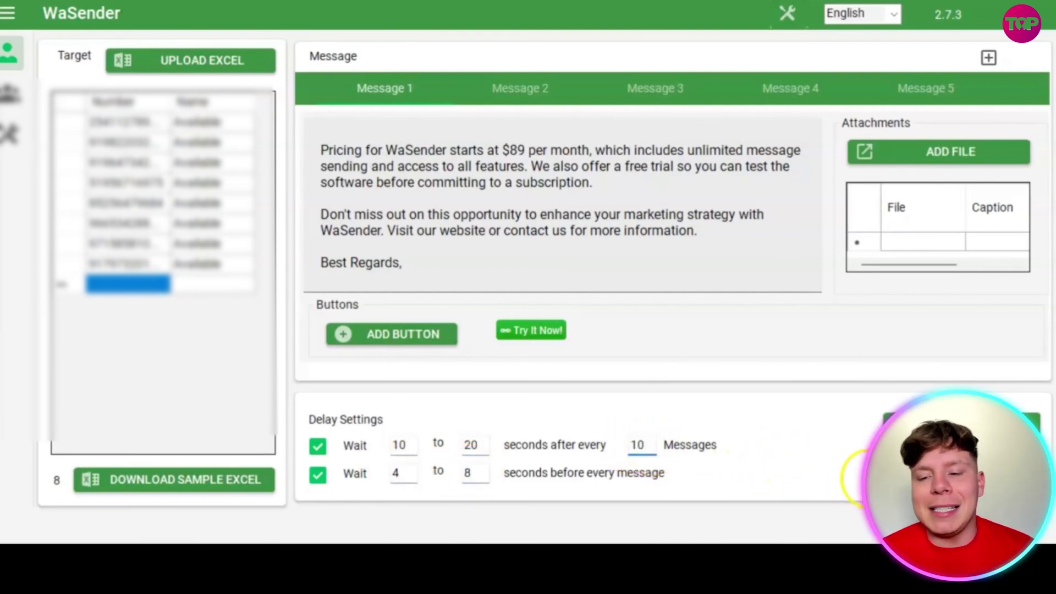
left_click(962, 424)
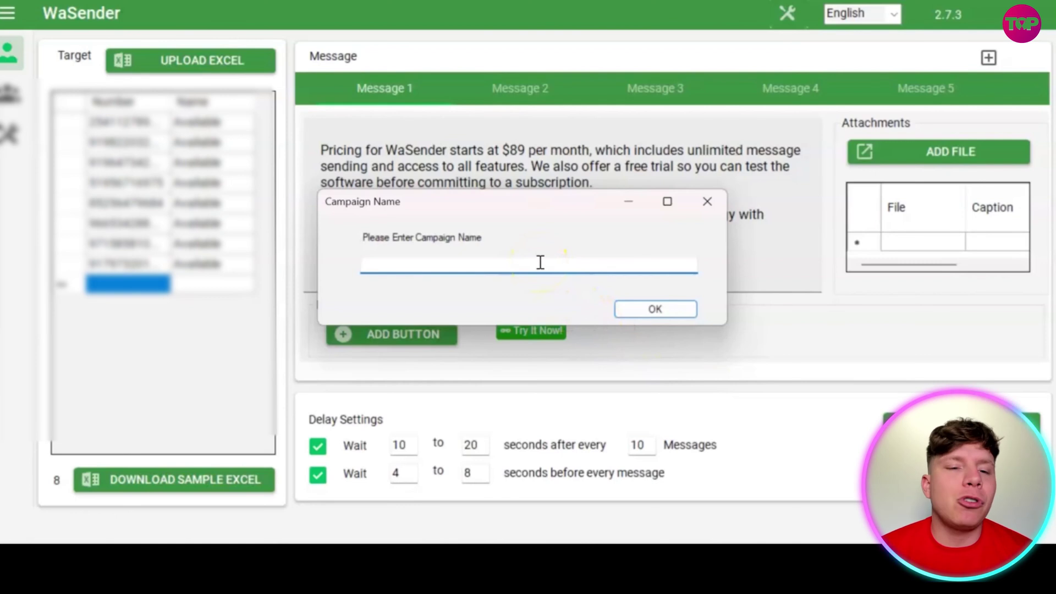
Step: Name the campaign 'Try Wawpro Now!' and confirm to open the Run window
type("Tr")
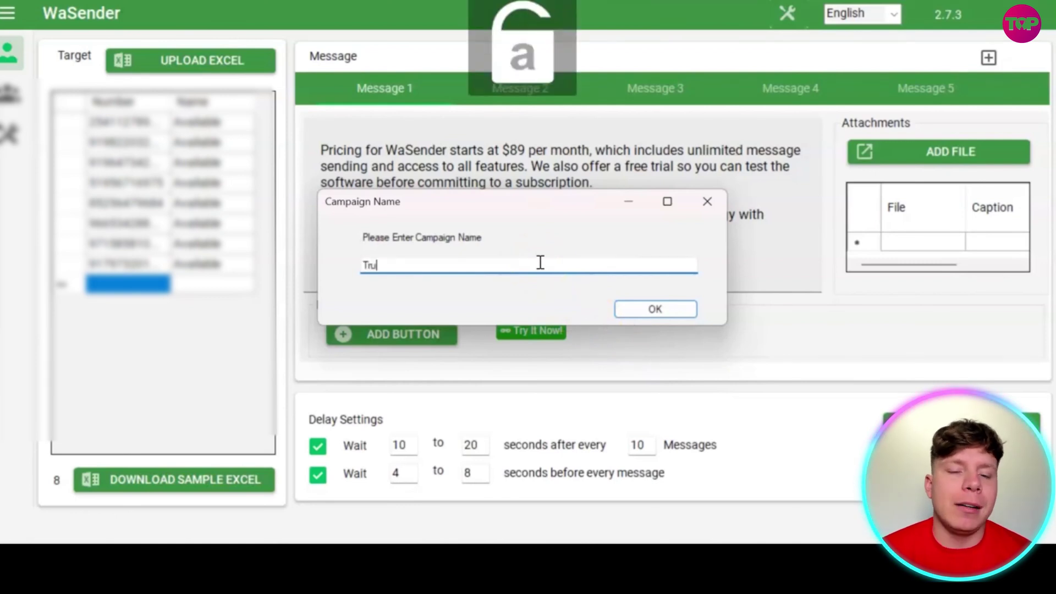
key("BackSpace")
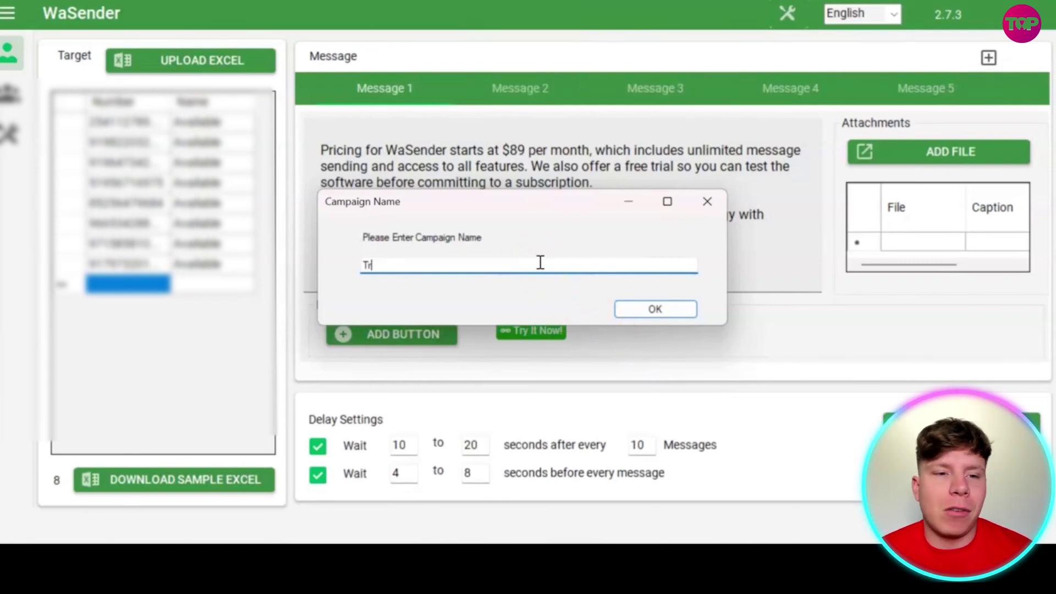
type("y Wawpr")
key("Caps_Lock")
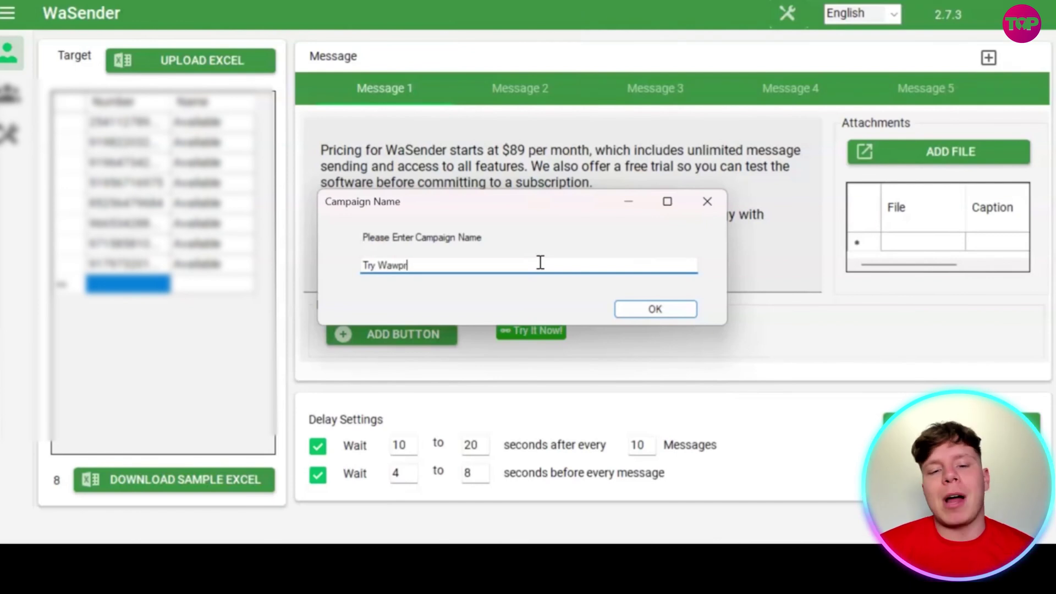
type("o Now!")
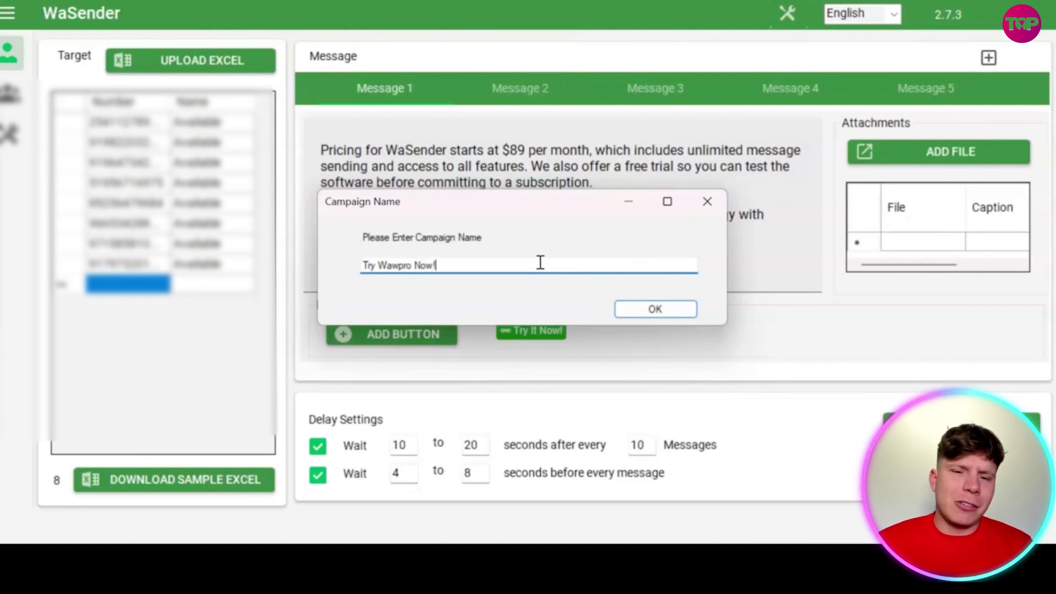
left_click(644, 310)
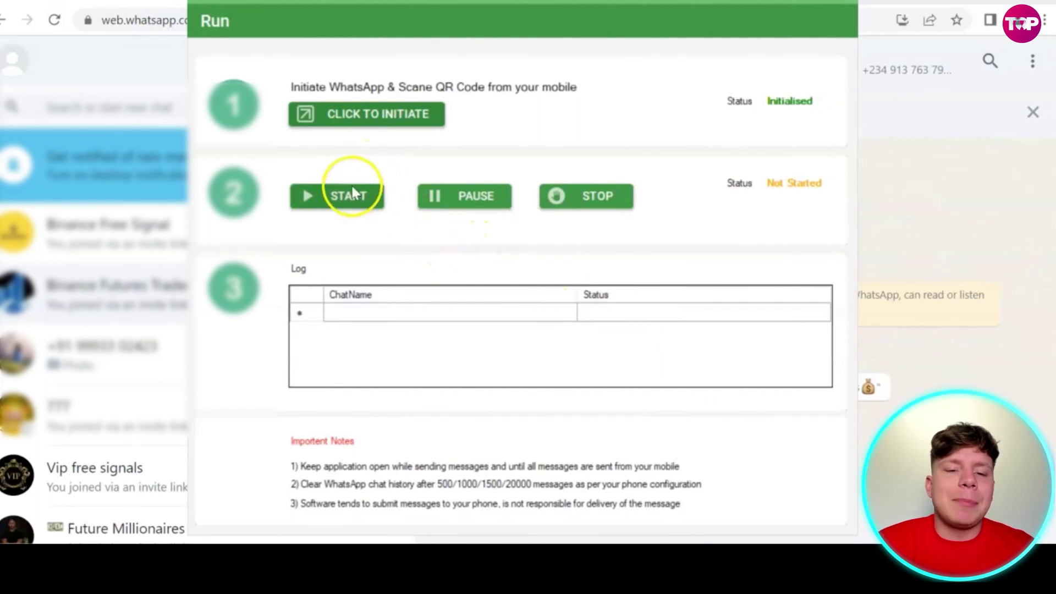
Step: Start sending to all recipients and let the run reach 100% Completed
left_click(337, 199)
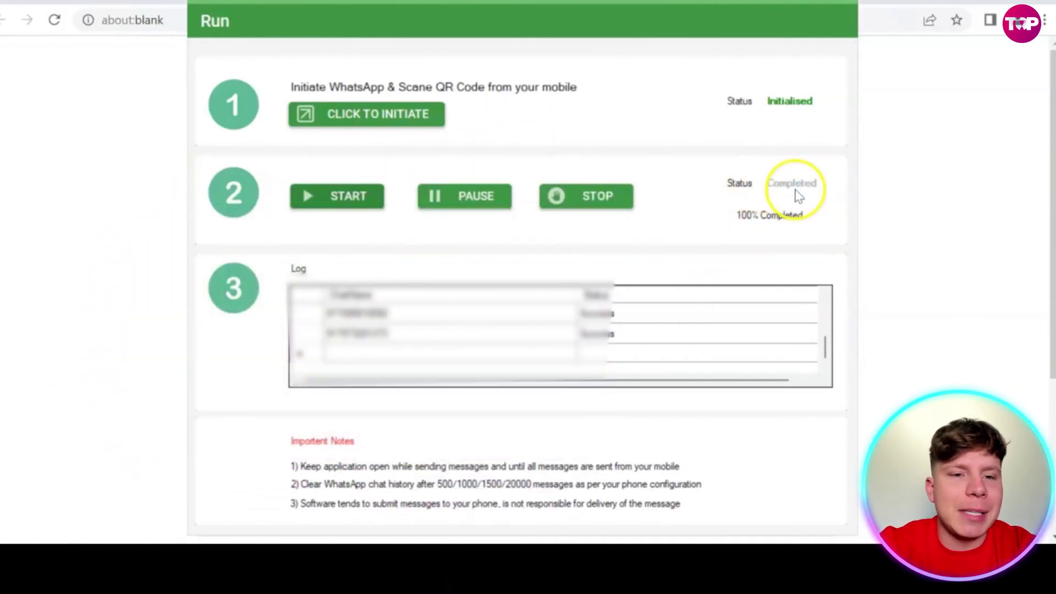
mouse_move(738, 335)
left_mouse_down()
mouse_move(737, 305)
mouse_move(813, 299)
left_mouse_up()
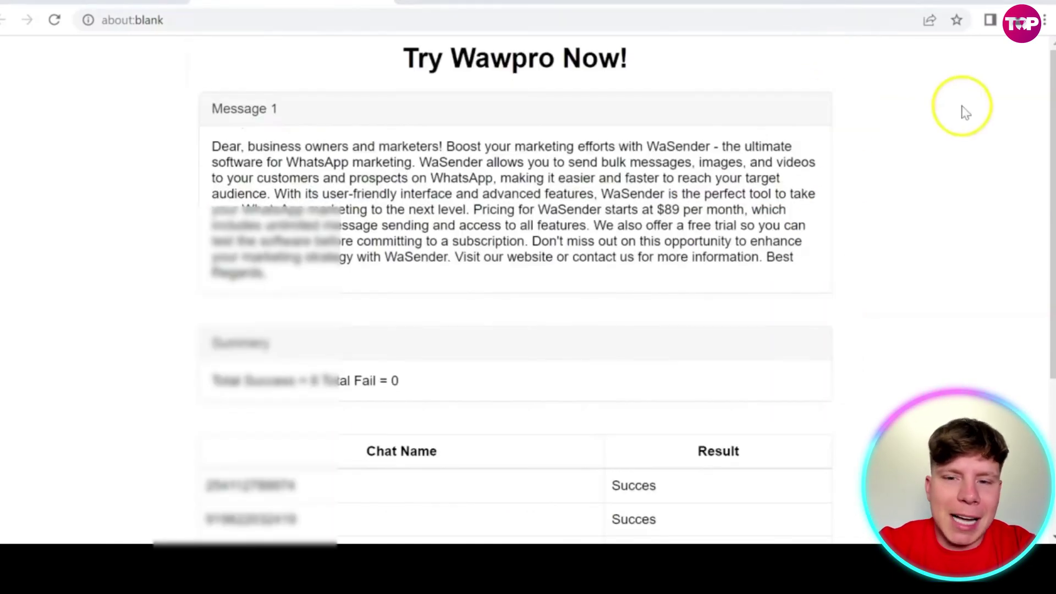
Step: Highlight the eight Success results in the report, then switch to the wawpro.org window
scroll(1050, 165, "down", 1)
left_click_drag(1051, 165, 1036, 304)
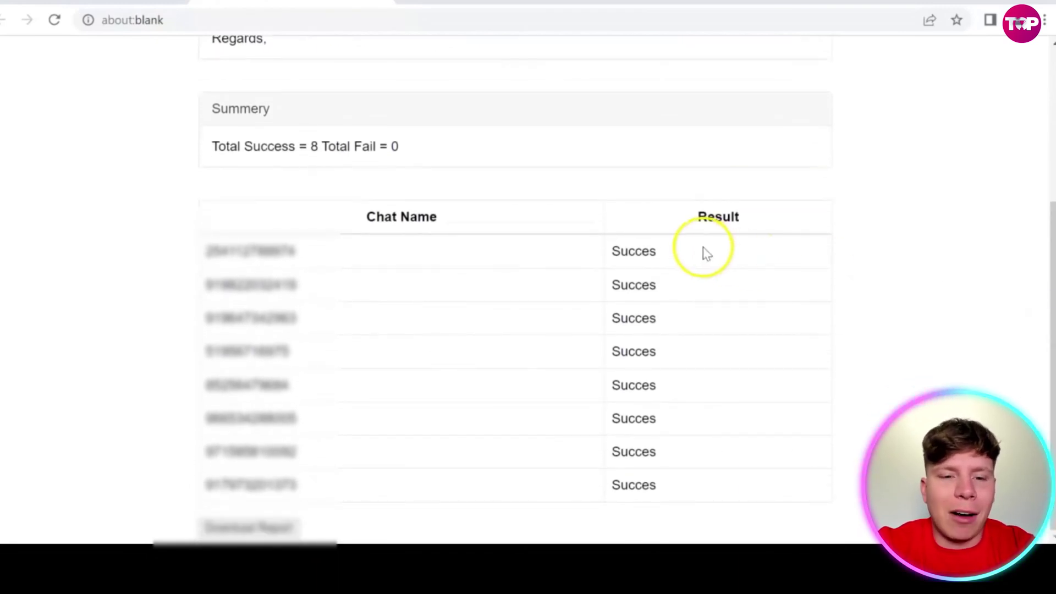
left_click_drag(703, 275, 712, 304)
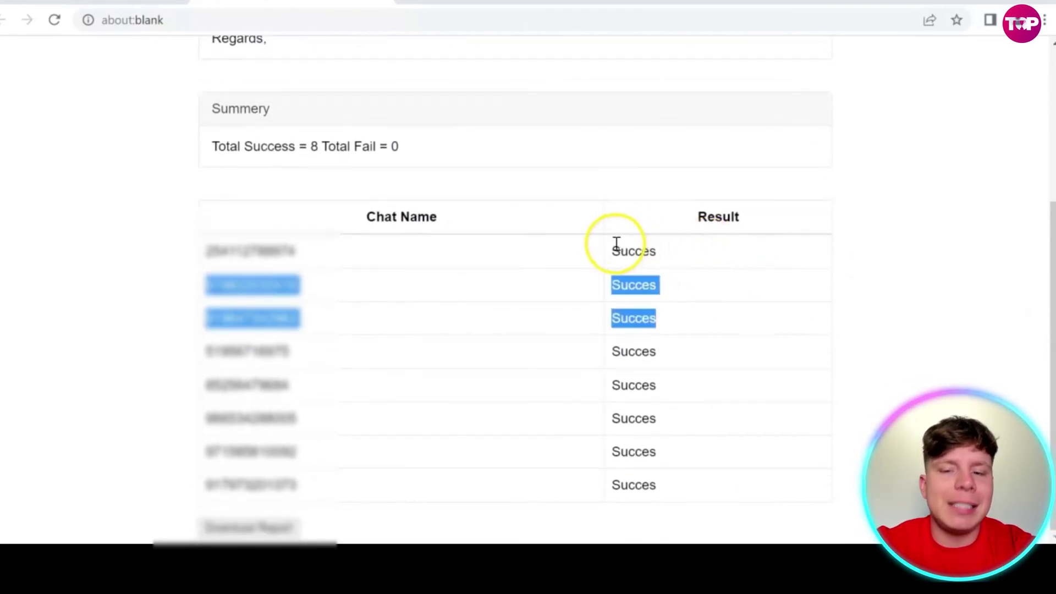
mouse_move(620, 250)
left_mouse_down()
mouse_move(683, 398)
mouse_move(686, 481)
left_mouse_up()
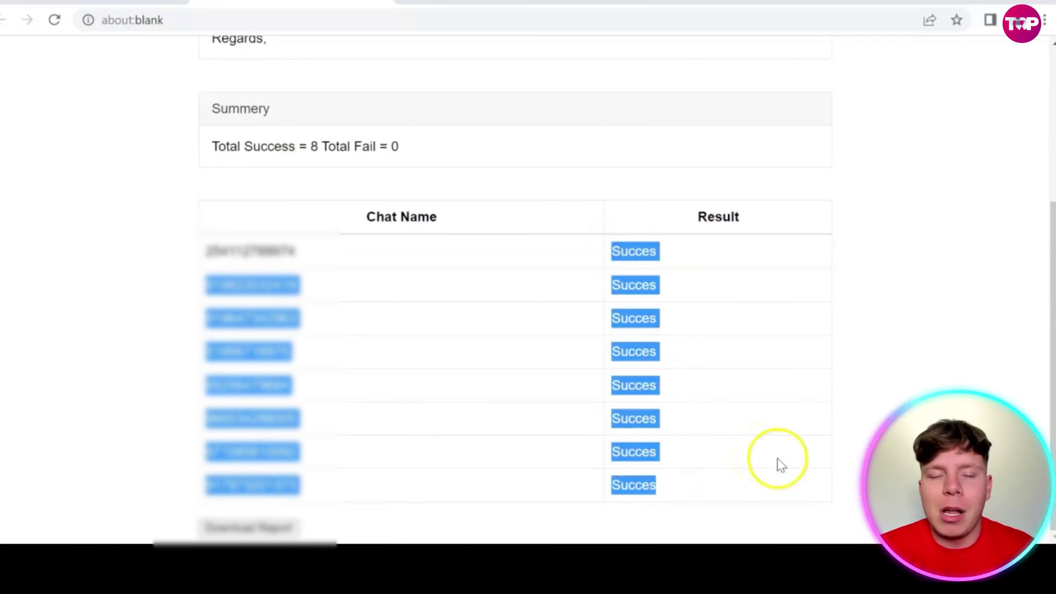
left_click(759, 520)
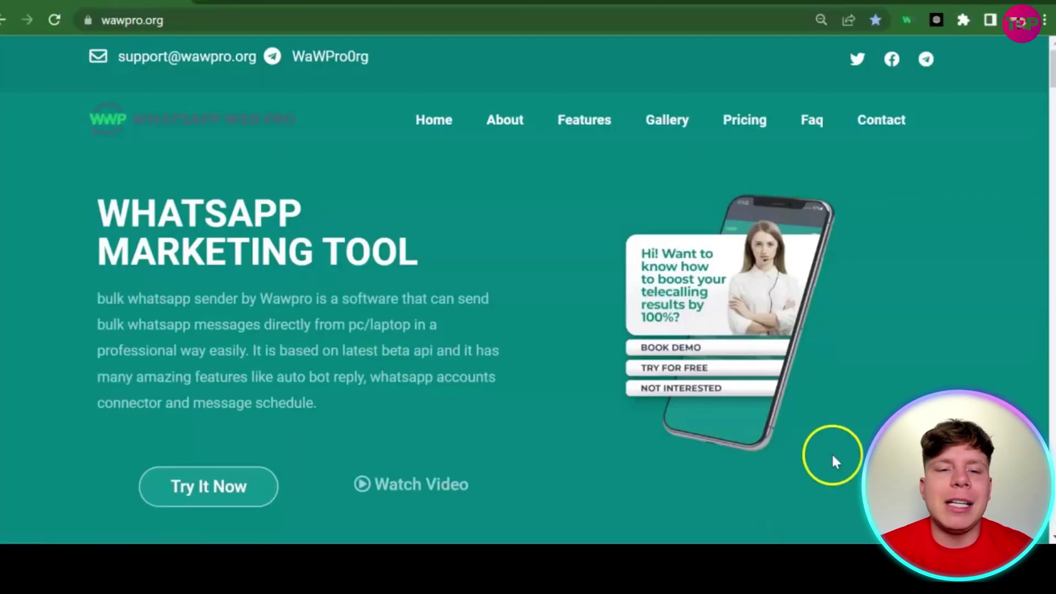
Step: Scroll wawpro.org down to the Pricing section with the Free and $89.99 Pro plans
left_click_drag(1052, 70, 1015, 394)
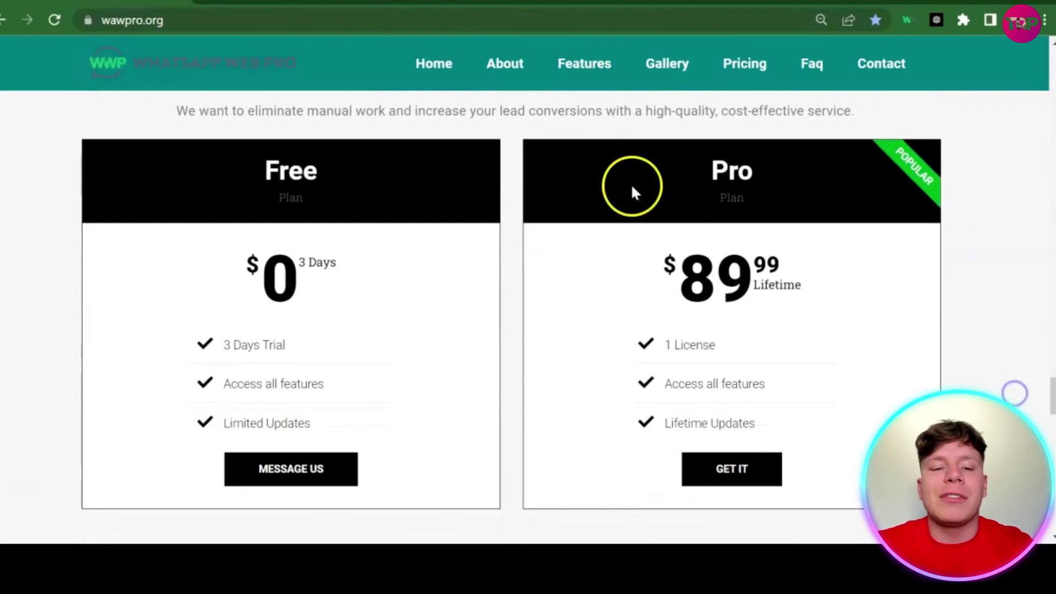